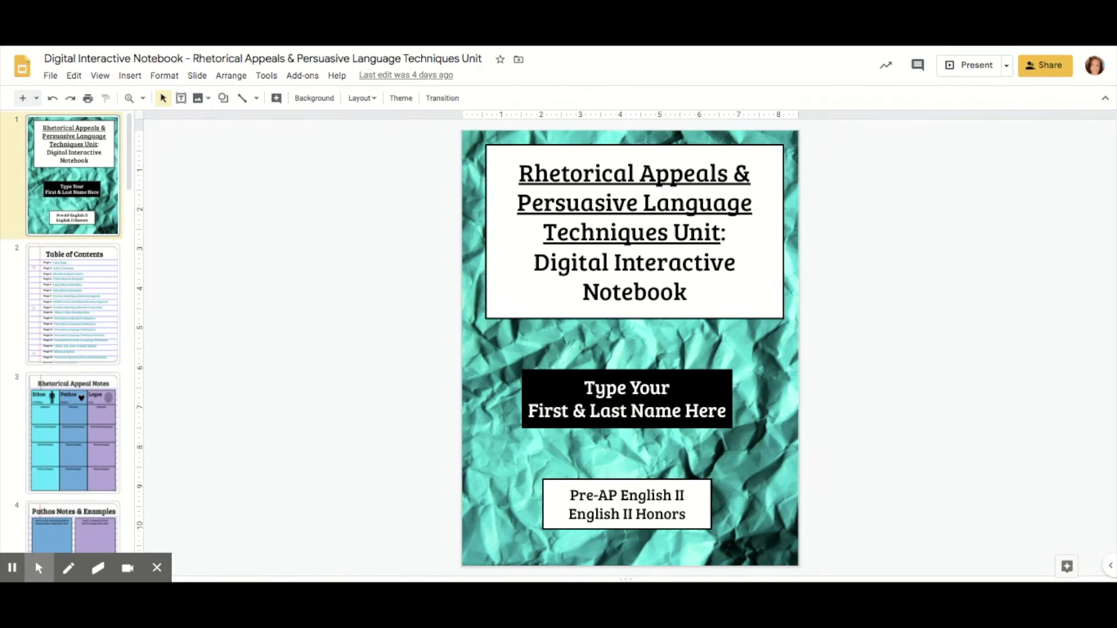
# On slide 3, play the left embedded video briefly, pause it, then select the right video.
pyautogui.press('Down')
pyautogui.press('Down')
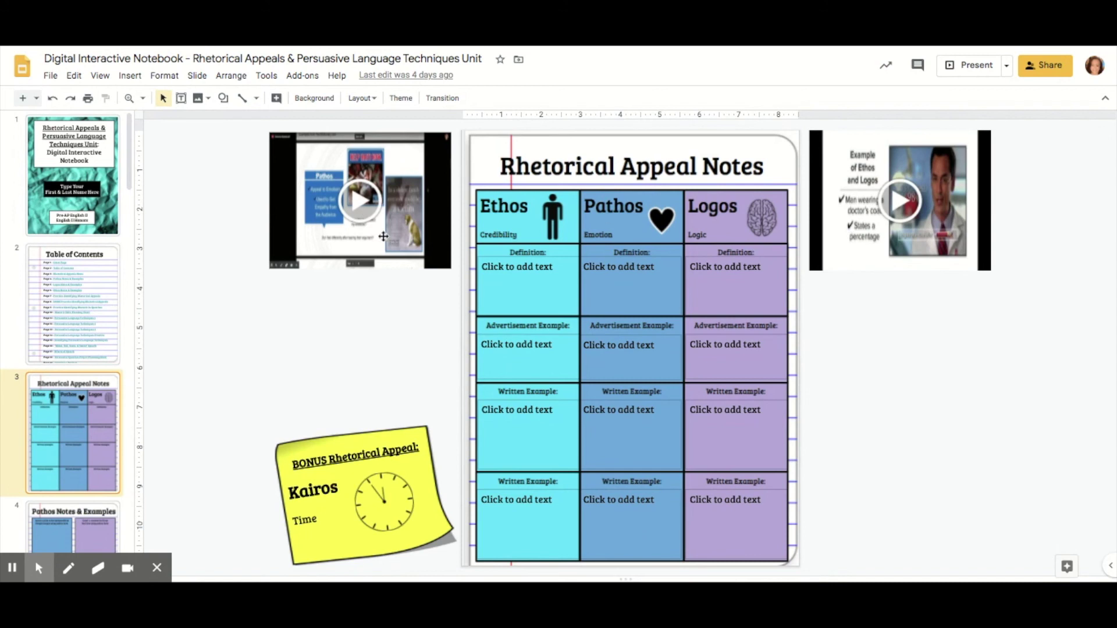
pyautogui.click(360, 204)
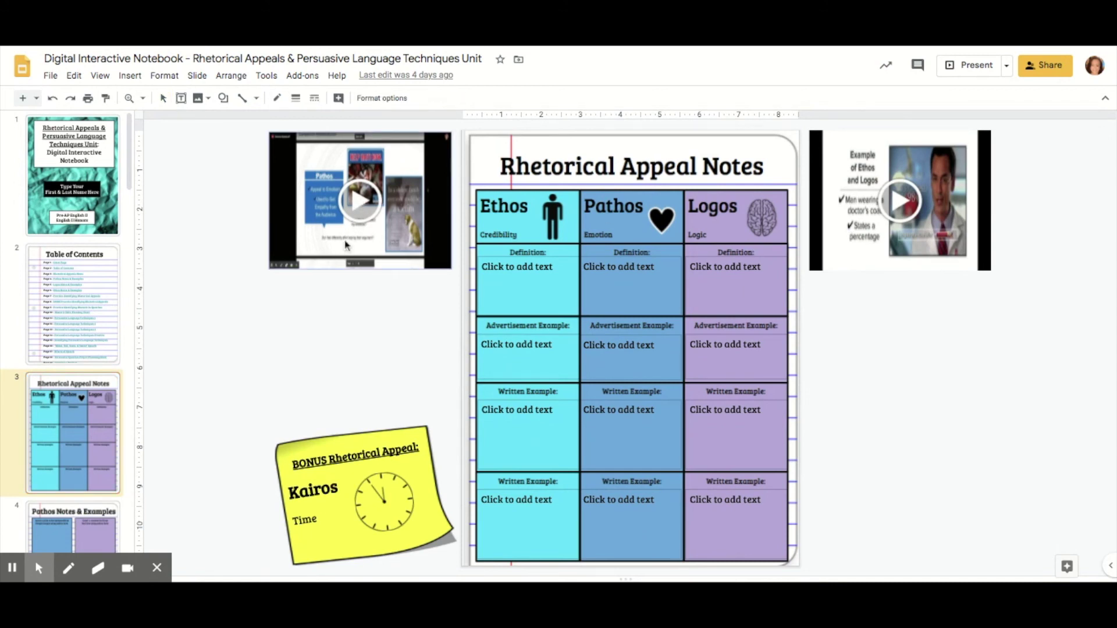
pyautogui.click(361, 200)
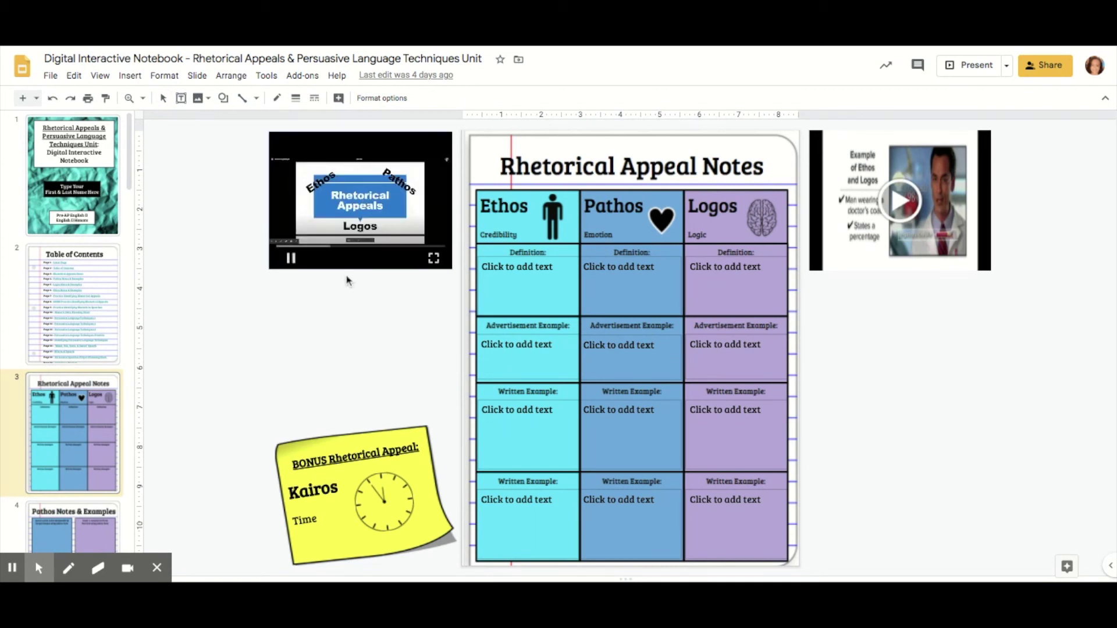
pyautogui.click(291, 258)
pyautogui.click(906, 209)
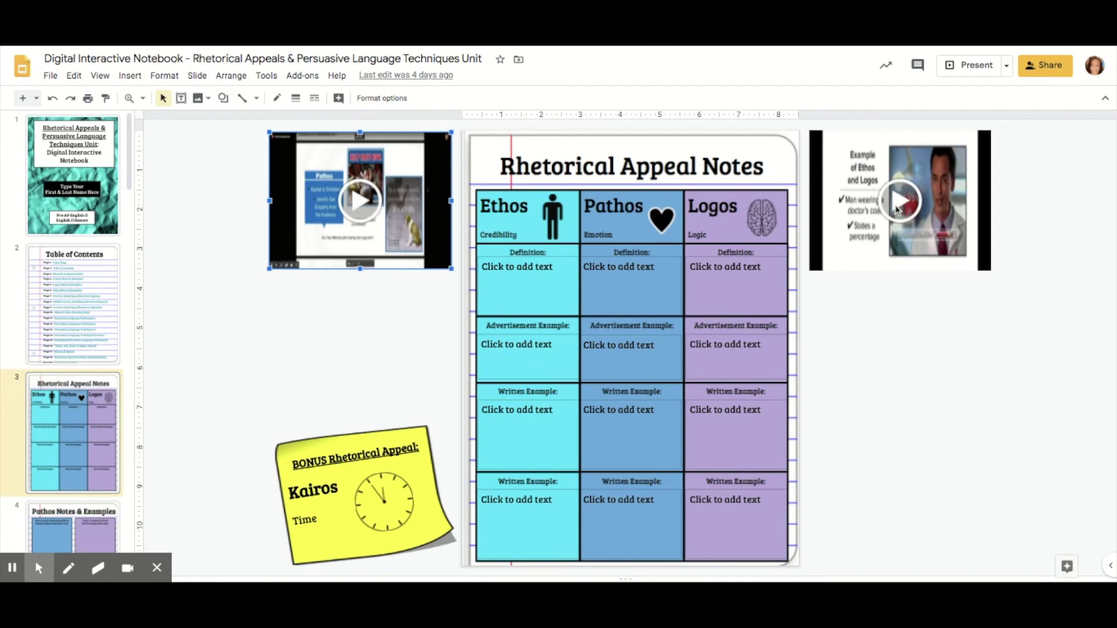
# Play the right embedded video partway, then pause it.
pyautogui.click(901, 203)
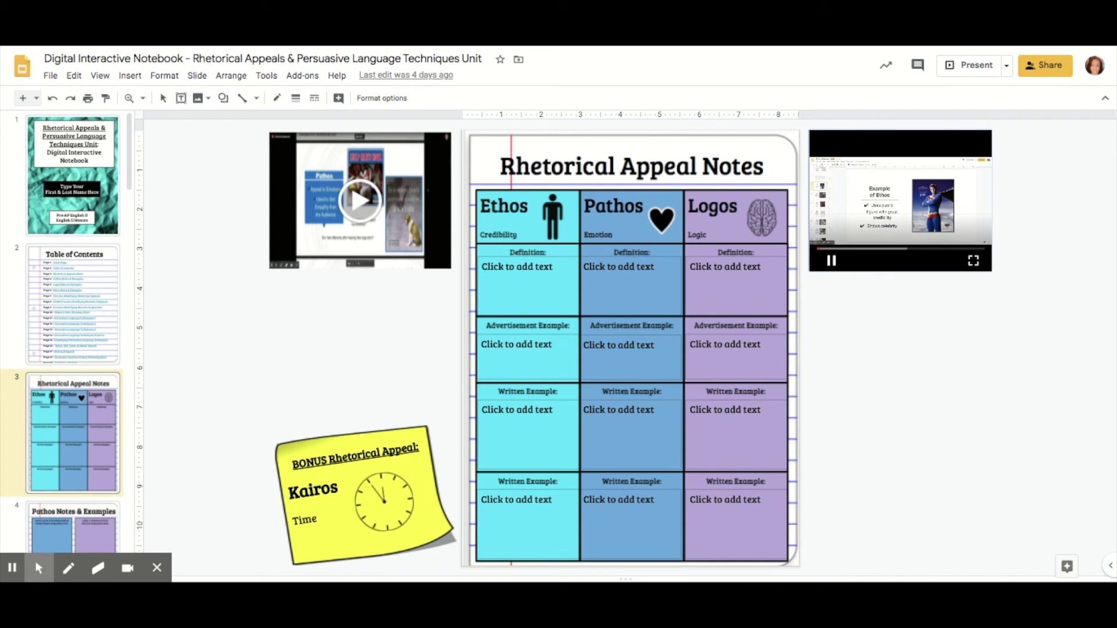
pyautogui.click(833, 264)
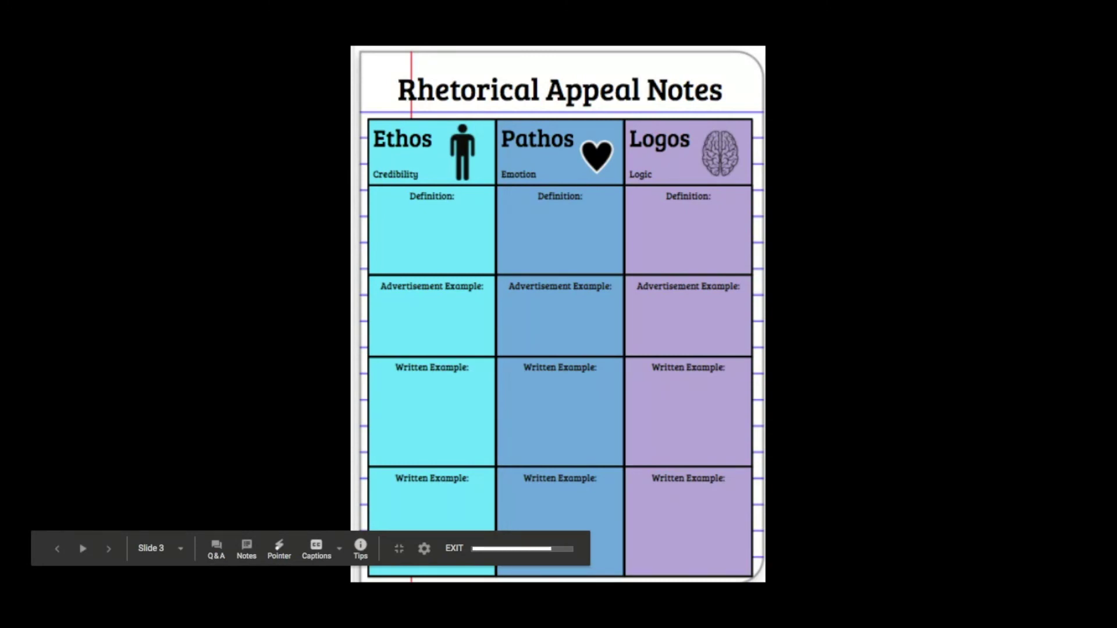
pyautogui.press('Escape')
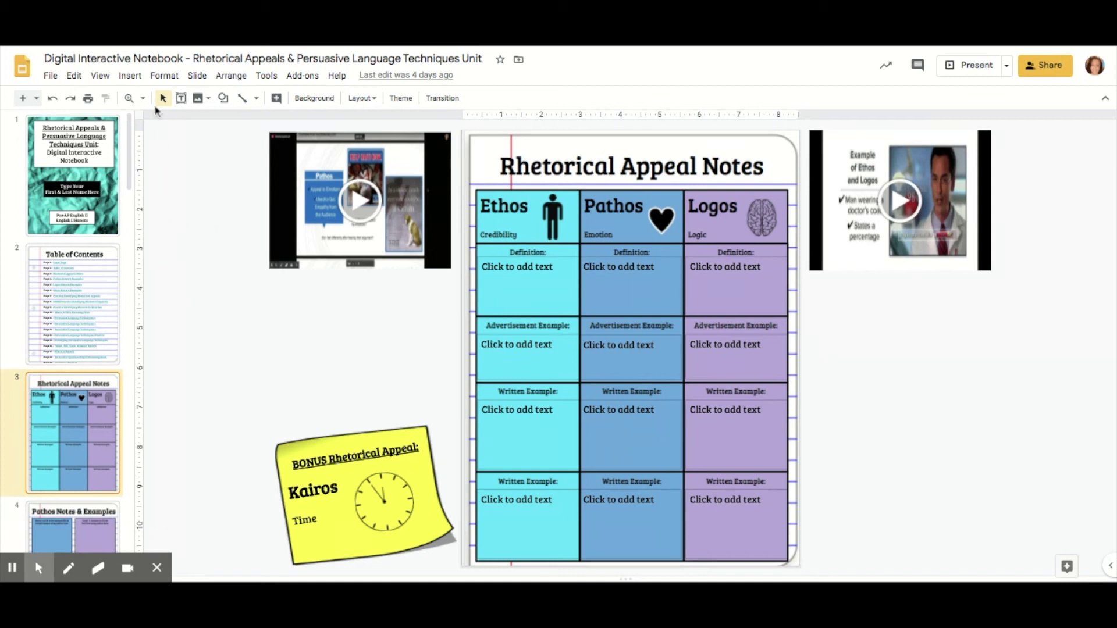
# Search YouTube videos for 'rhetorical appeals' and pick the Shmoop ethos, logos and pathos result.
pyautogui.scroll(-1, 88, 398)
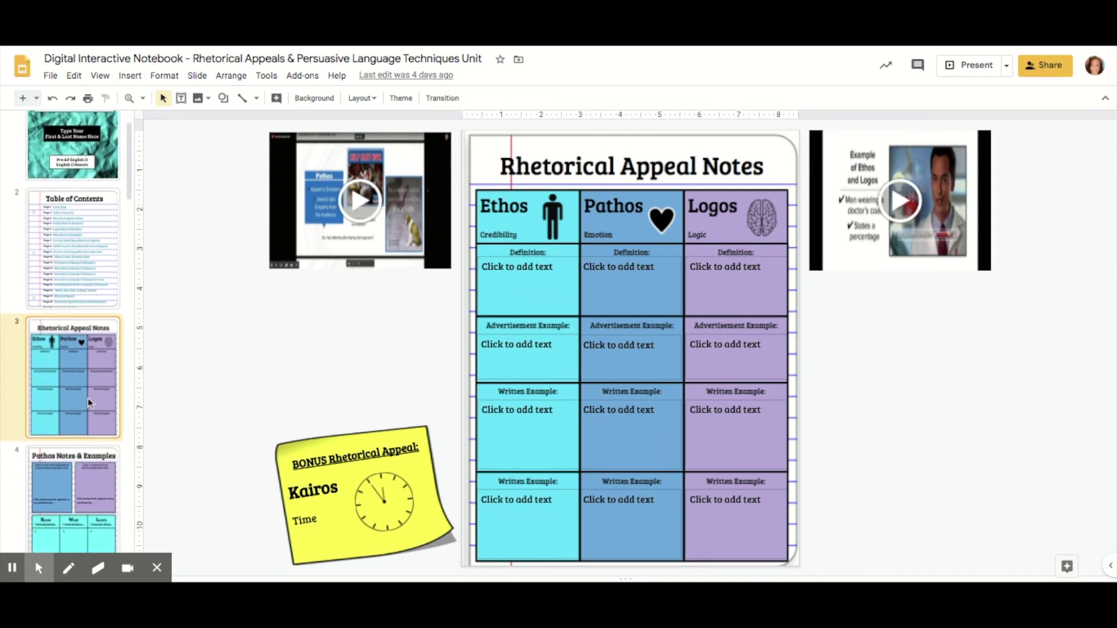
pyautogui.scroll(-1, 89, 398)
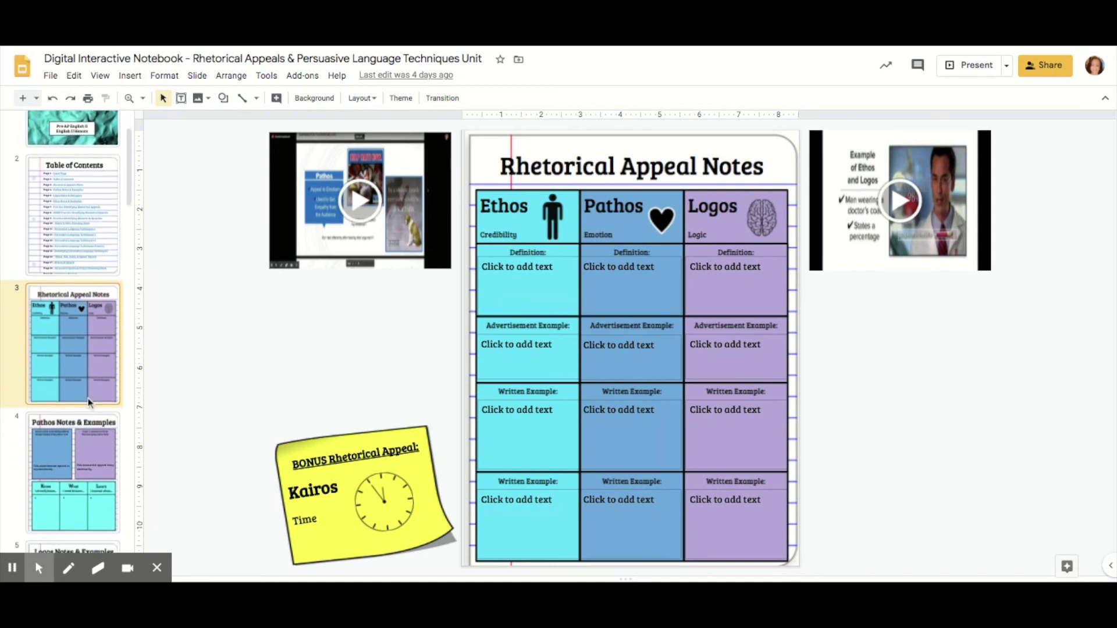
pyautogui.click(131, 76)
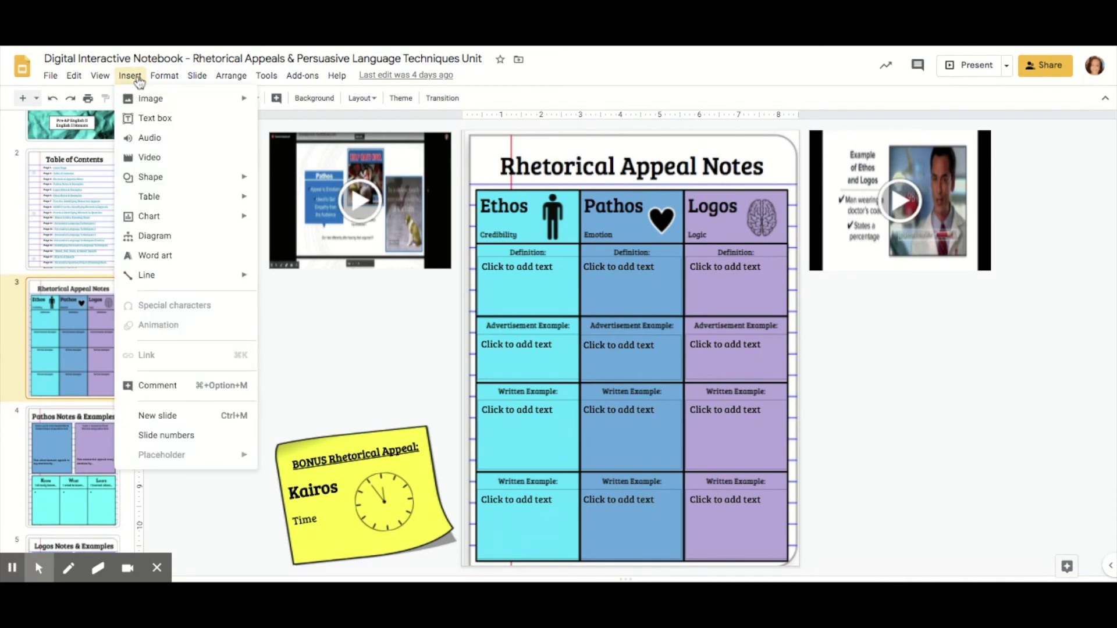
pyautogui.click(150, 158)
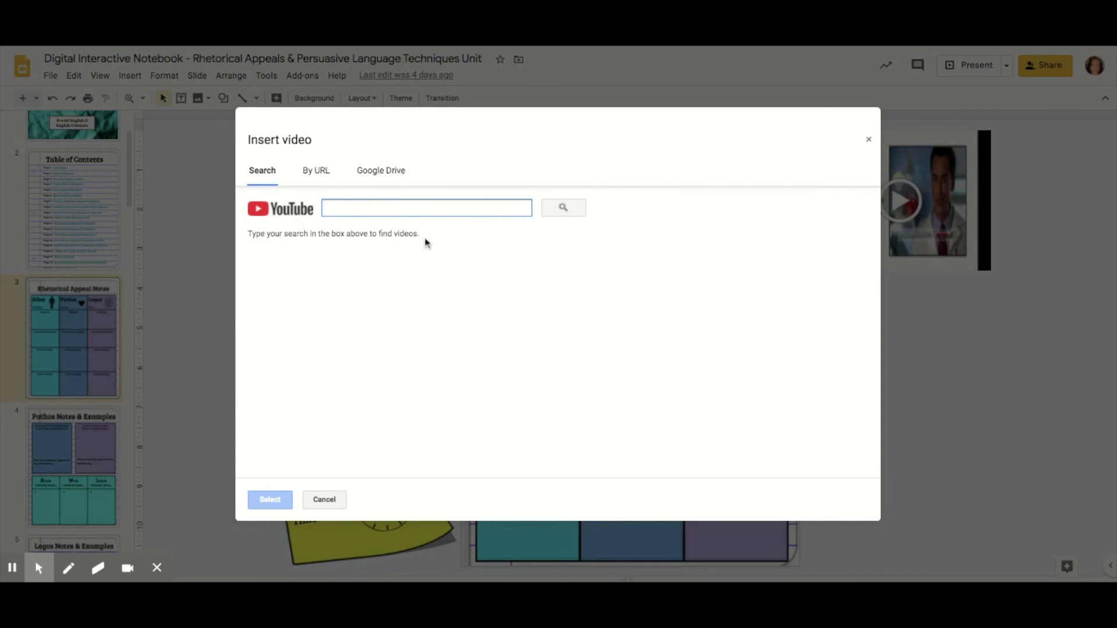
pyautogui.write('rhetorical appeals')
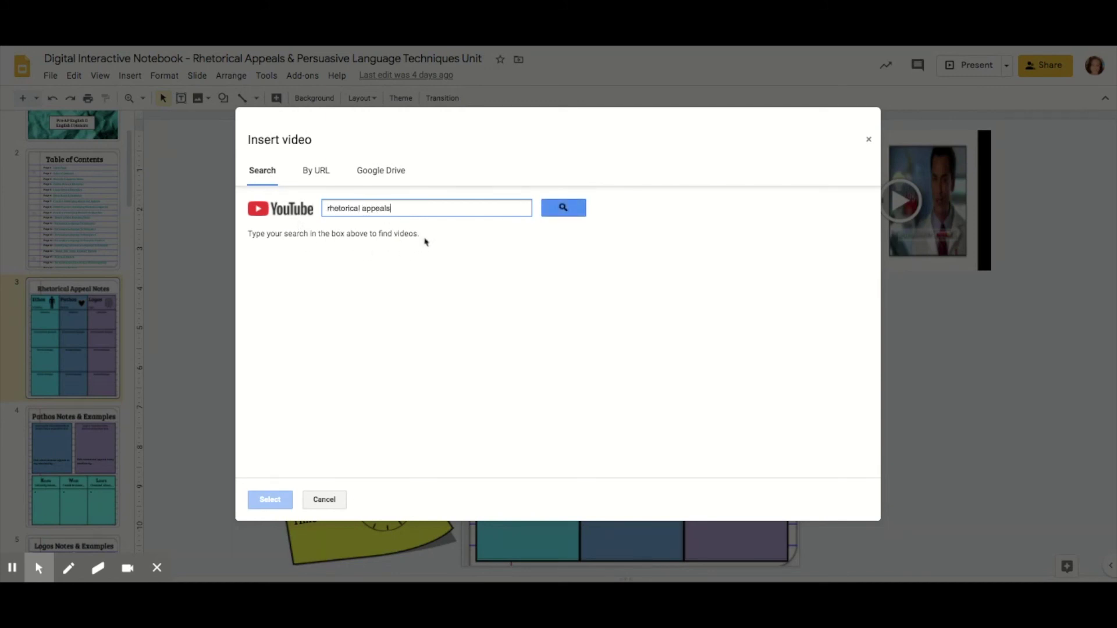
pyautogui.press('Return')
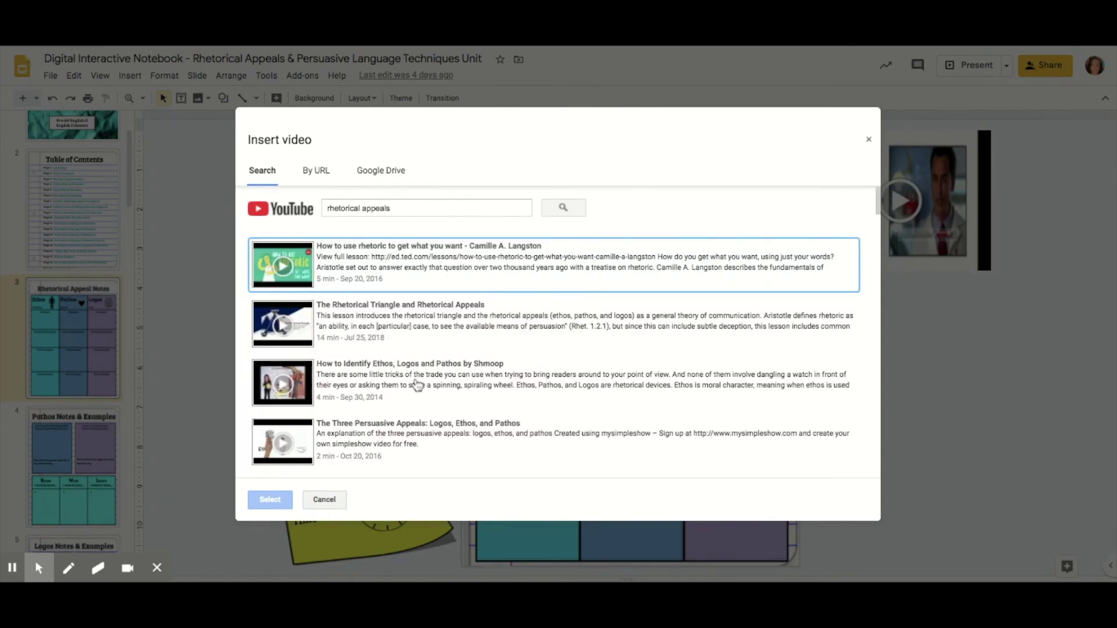
pyautogui.click(302, 390)
# Insert the Shmoop video and set its playback to start at 01:05.
pyautogui.click(270, 499)
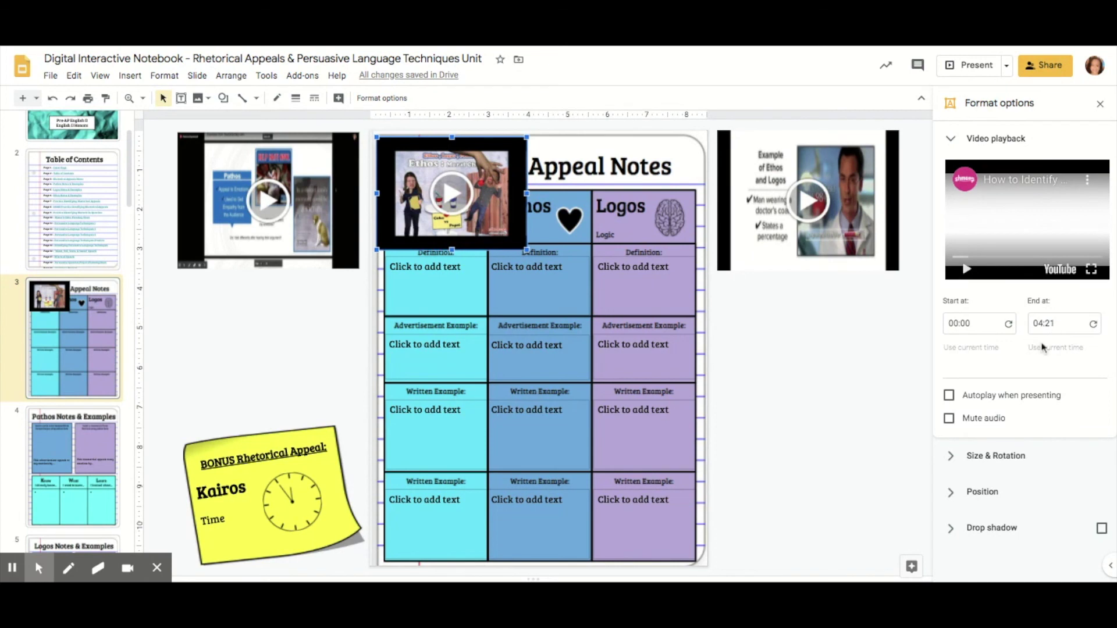
pyautogui.click(990, 257)
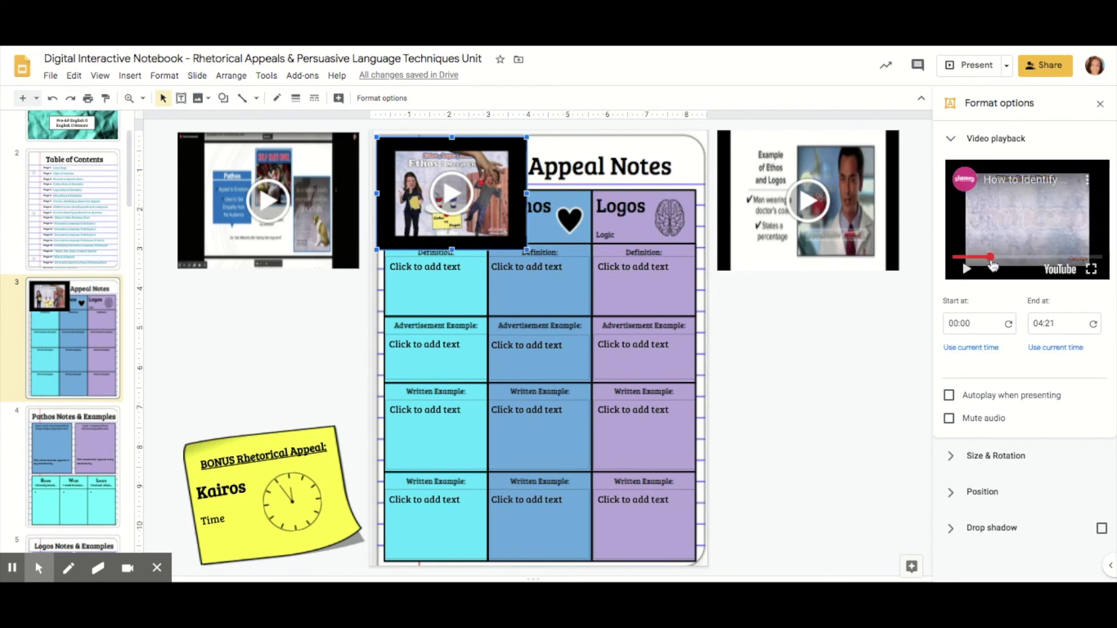
pyautogui.click(1008, 324)
pyautogui.click(977, 347)
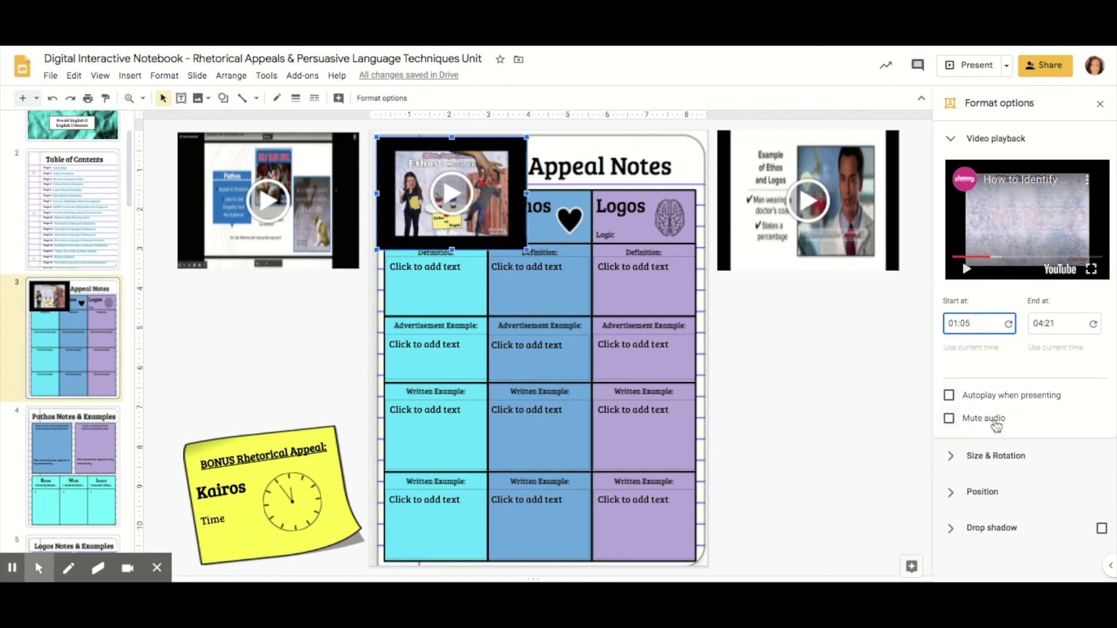
pyautogui.click(1015, 140)
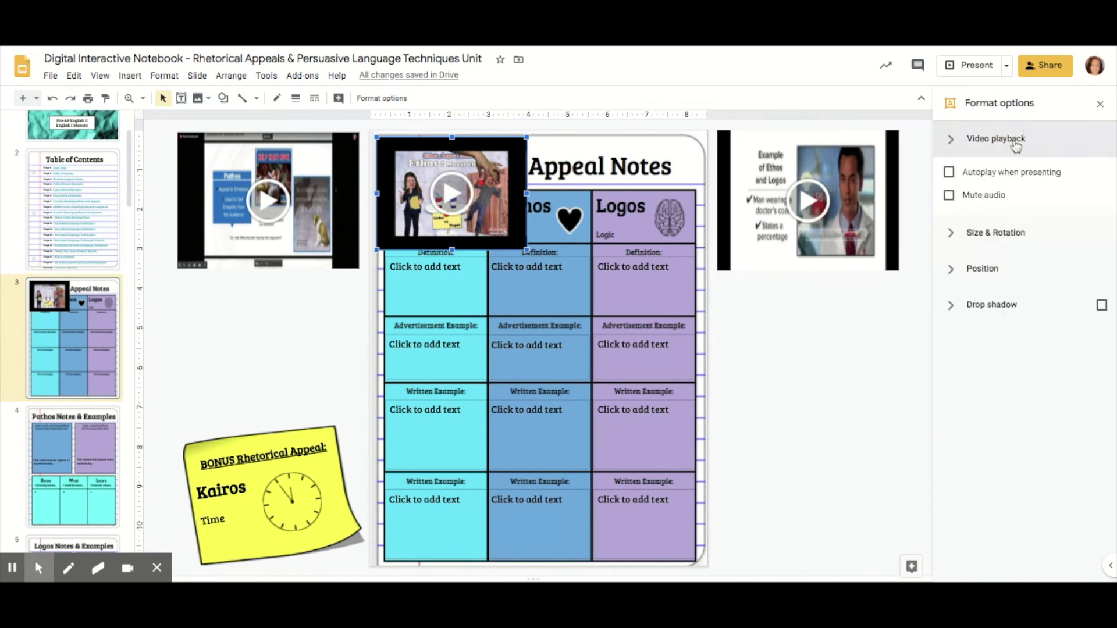
pyautogui.click(1015, 177)
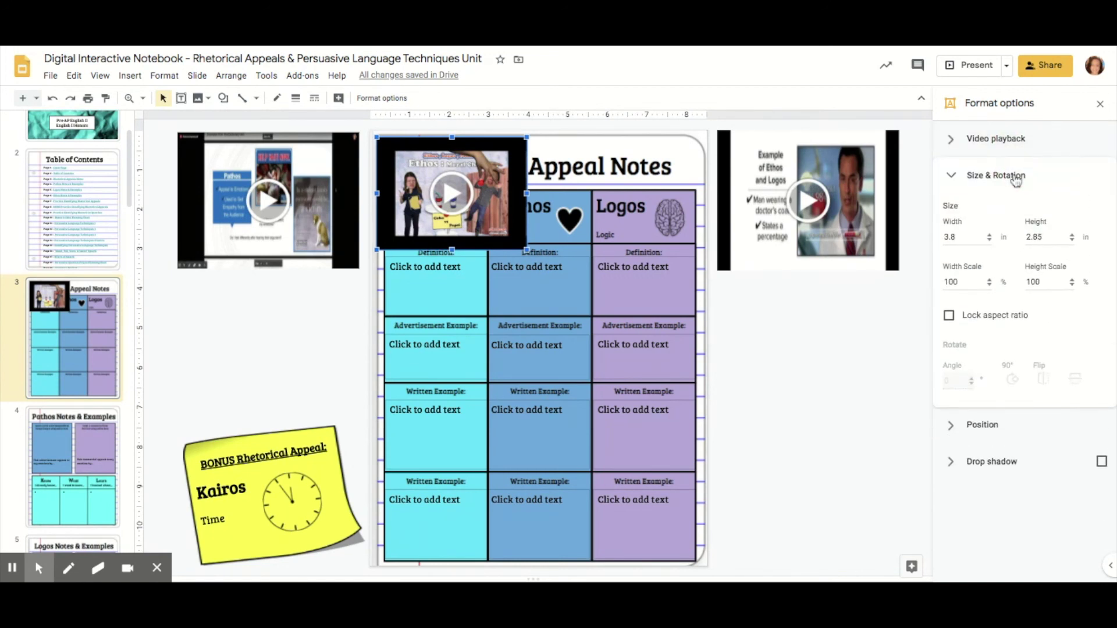
pyautogui.click(1015, 177)
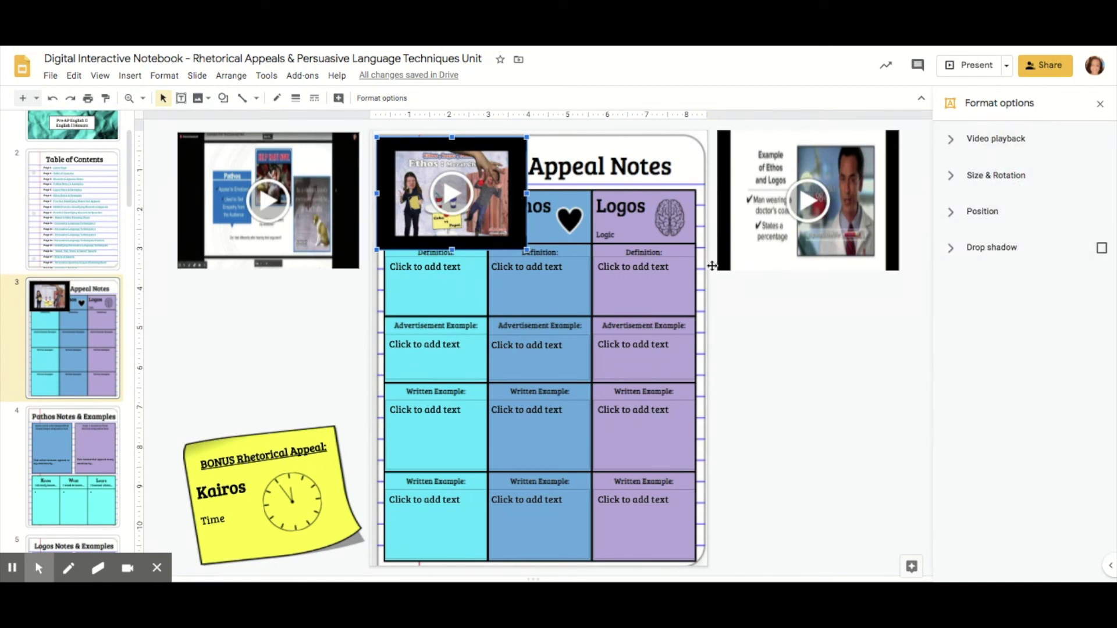
# Resize the Shmoop video, drag it off the slide, and delete it.
pyautogui.moveTo(526, 250); pyautogui.dragTo(701, 341)
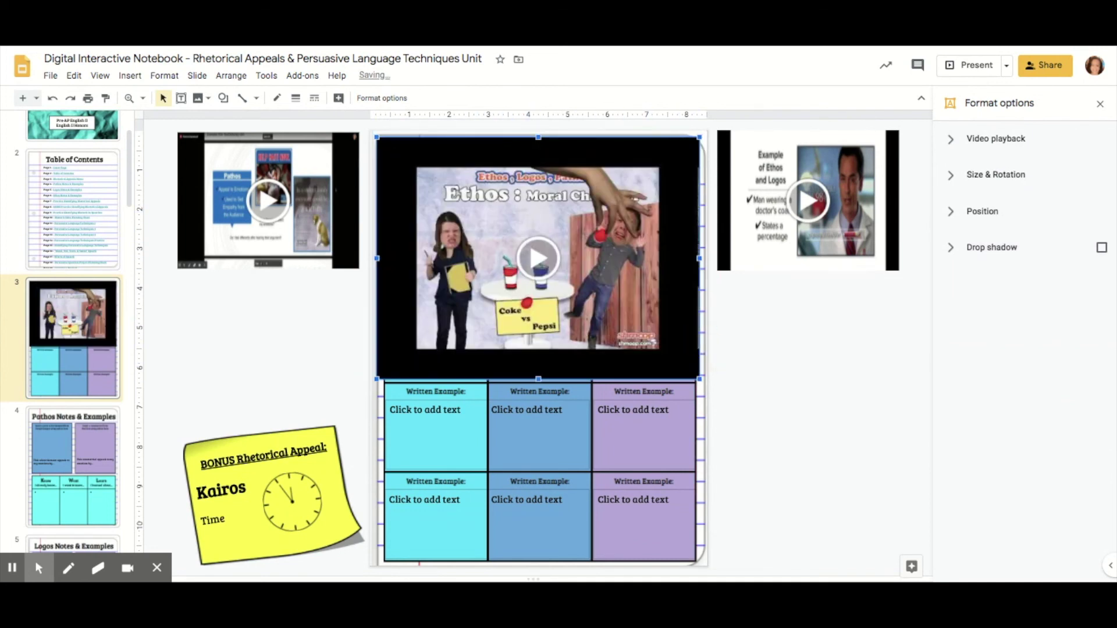
pyautogui.moveTo(640, 366); pyautogui.dragTo(466, 285)
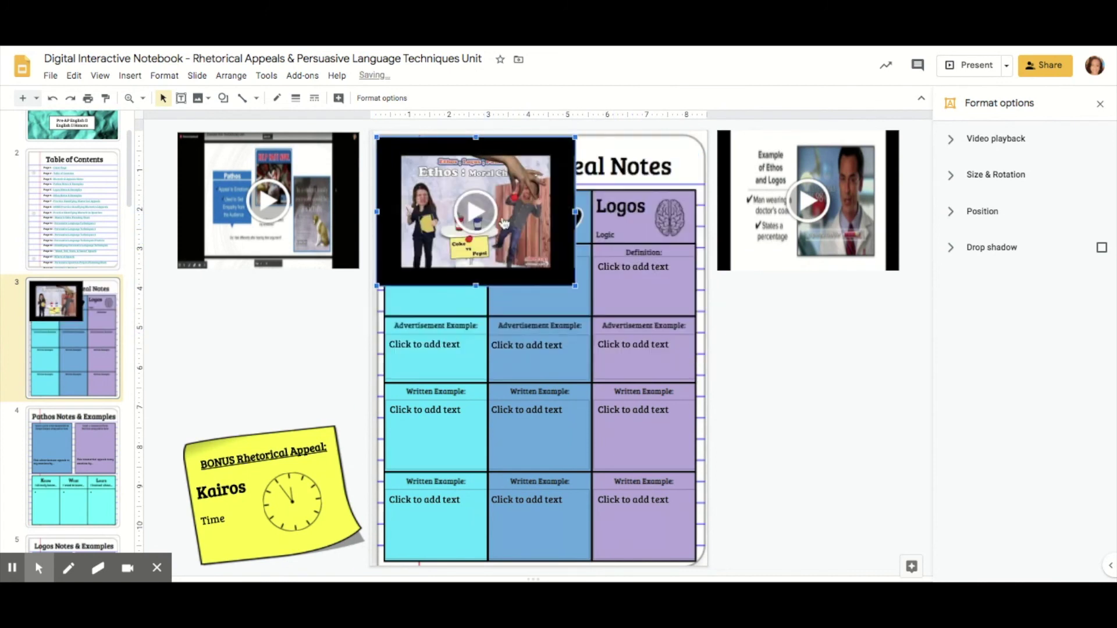
pyautogui.moveTo(502, 216); pyautogui.dragTo(838, 413)
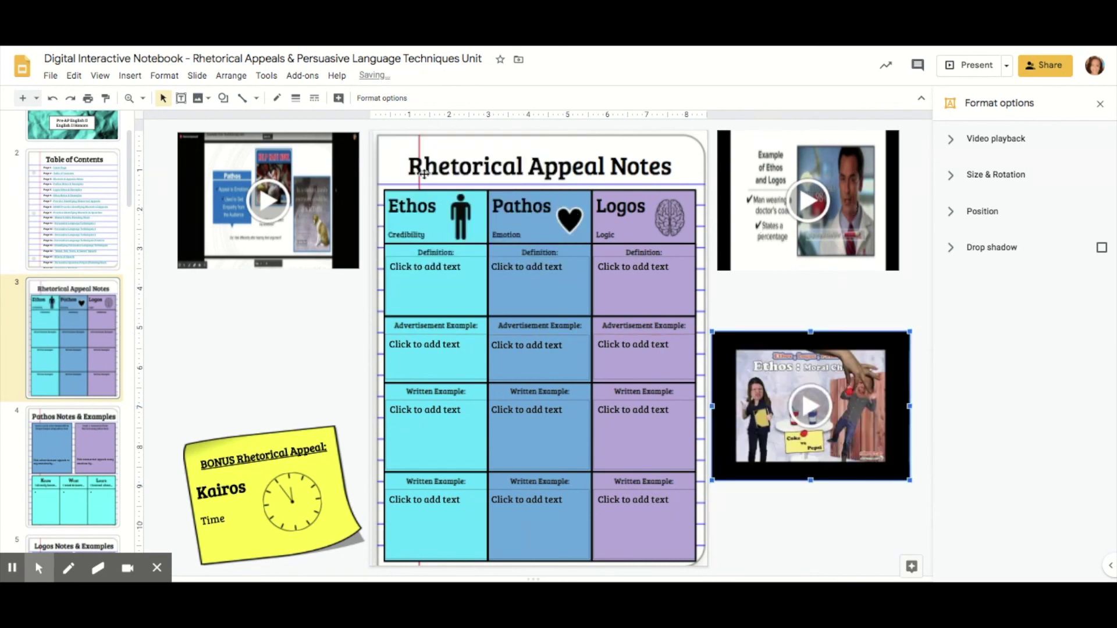
pyautogui.press('Delete')
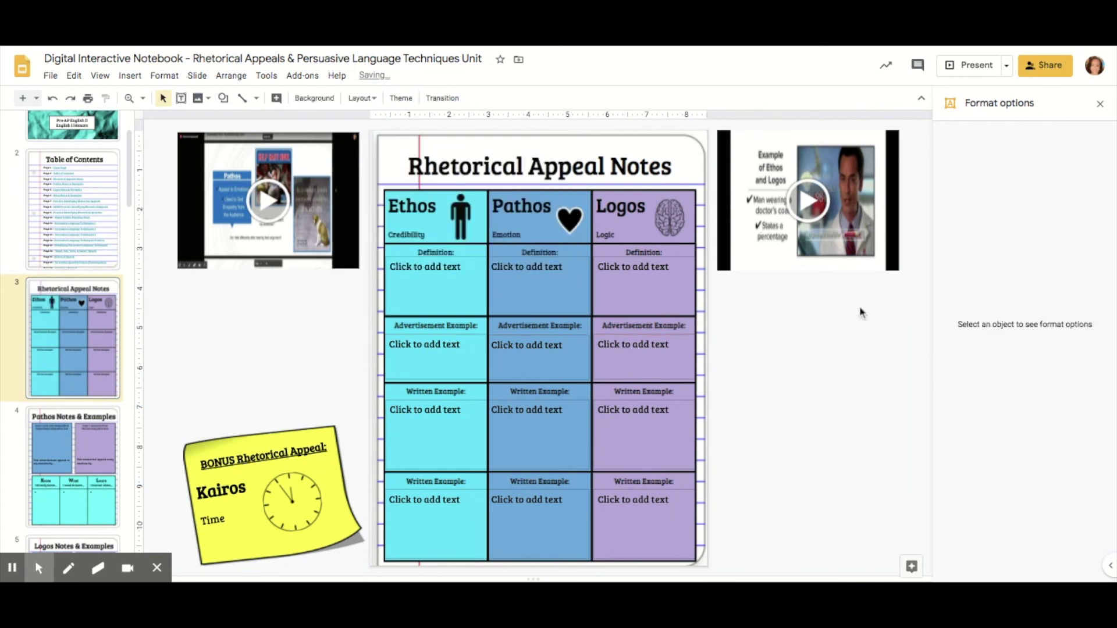
# Insert the Drive video '1.4: Theme Notes Directions' onto slide 3.
pyautogui.click(134, 79)
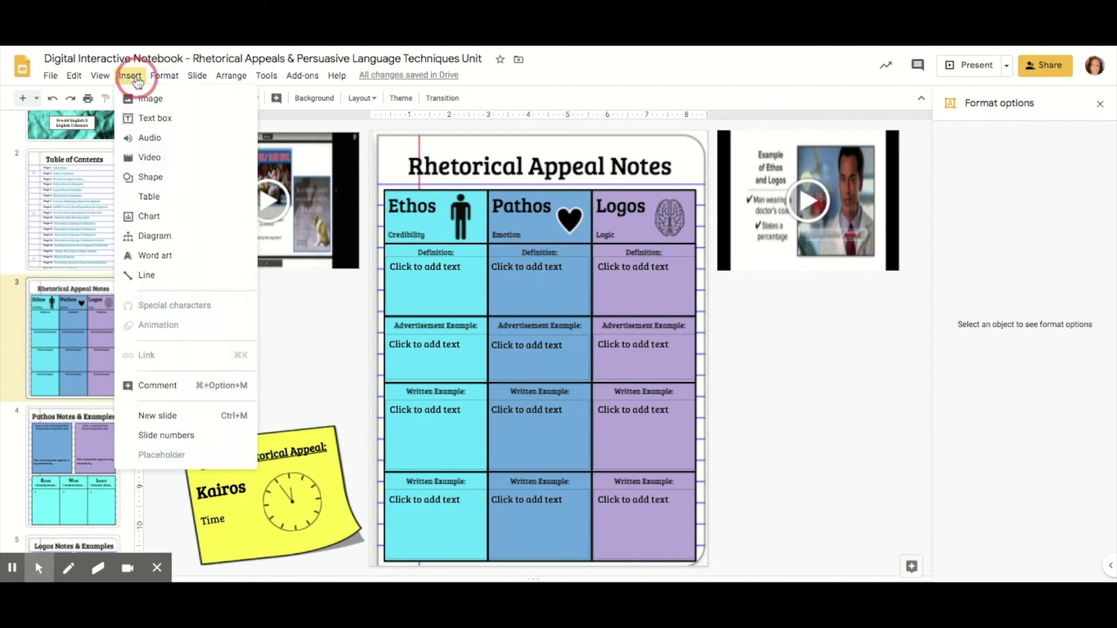
pyautogui.click(150, 157)
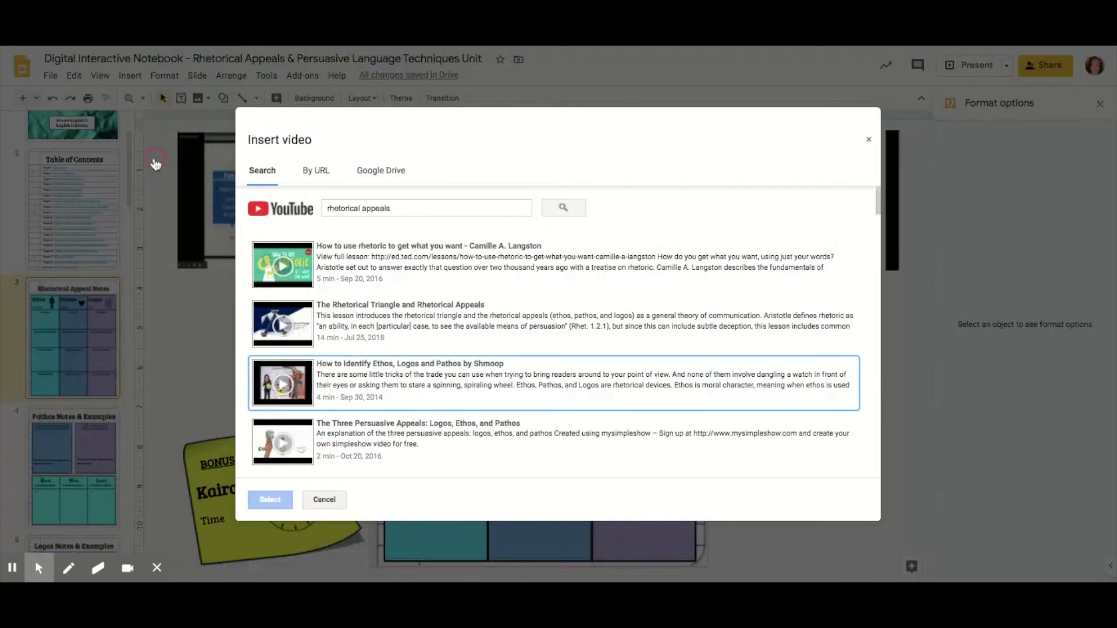
pyautogui.click(316, 178)
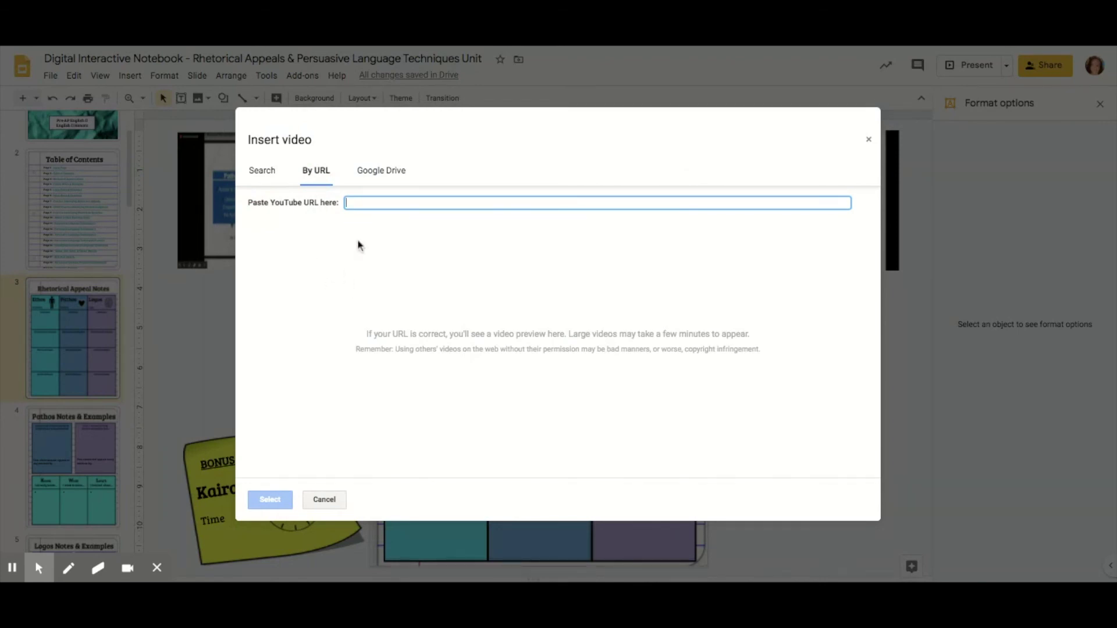
pyautogui.click(392, 174)
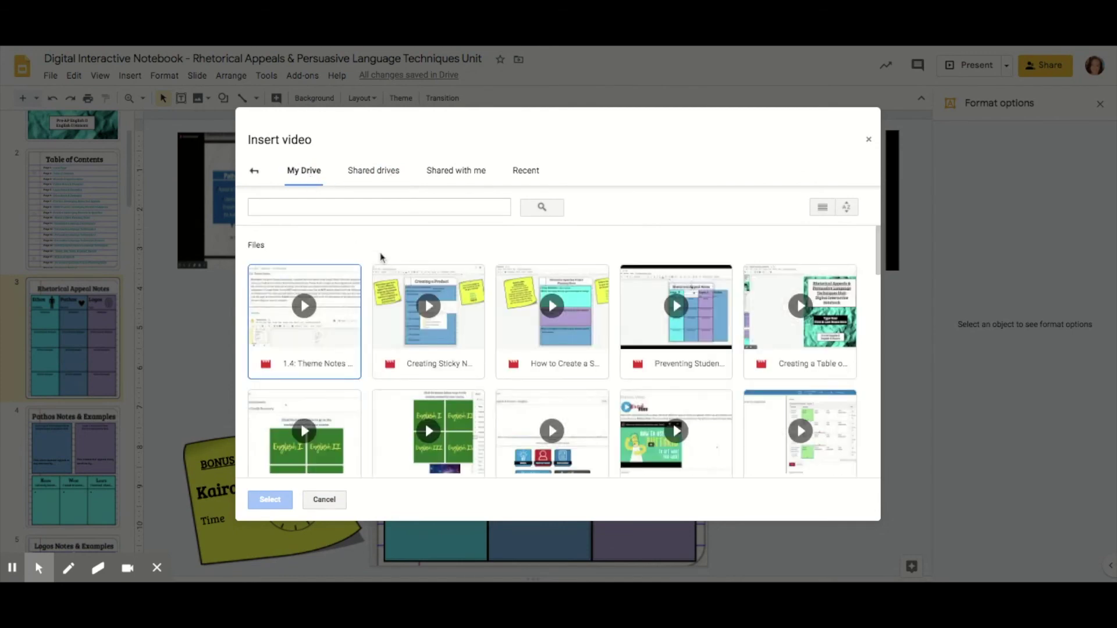
pyautogui.scroll(-1, 379, 257)
pyautogui.scroll(1, 379, 257)
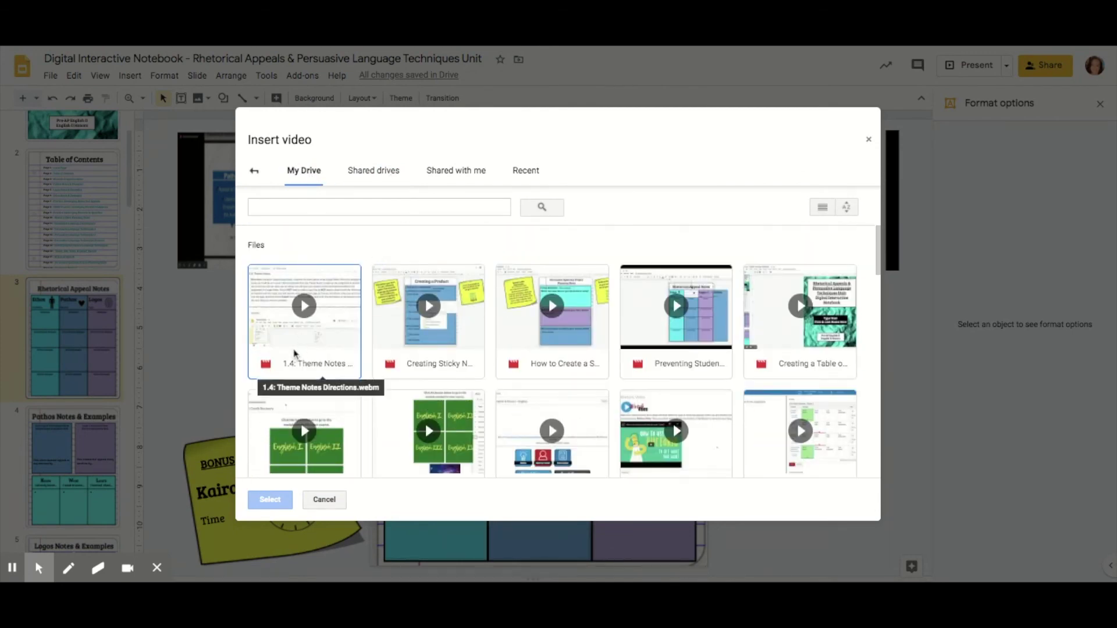
pyautogui.click(310, 372)
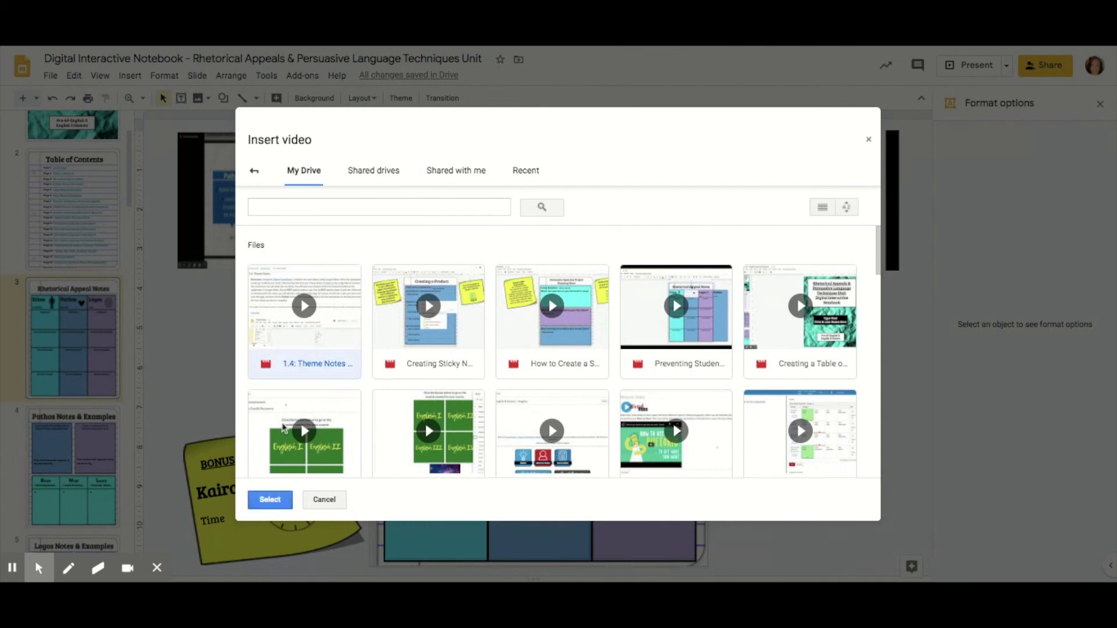
pyautogui.click(272, 501)
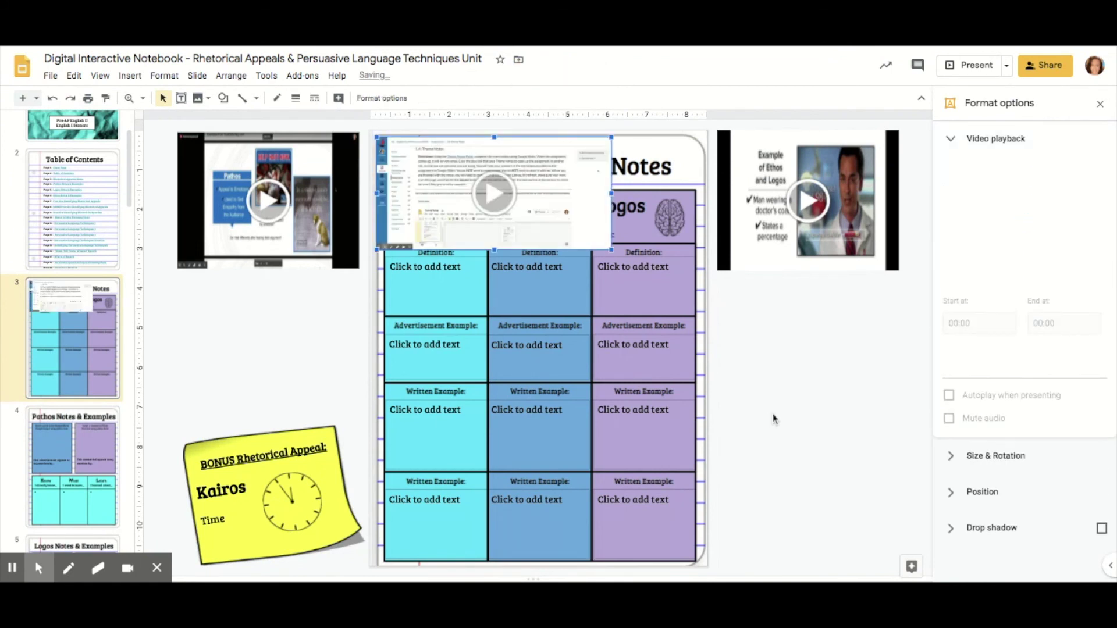
# Resize the Theme Notes Directions video, then delete it from the slide.
pyautogui.moveTo(611, 250); pyautogui.dragTo(664, 300)
pyautogui.moveTo(673, 261); pyautogui.dragTo(672, 261)
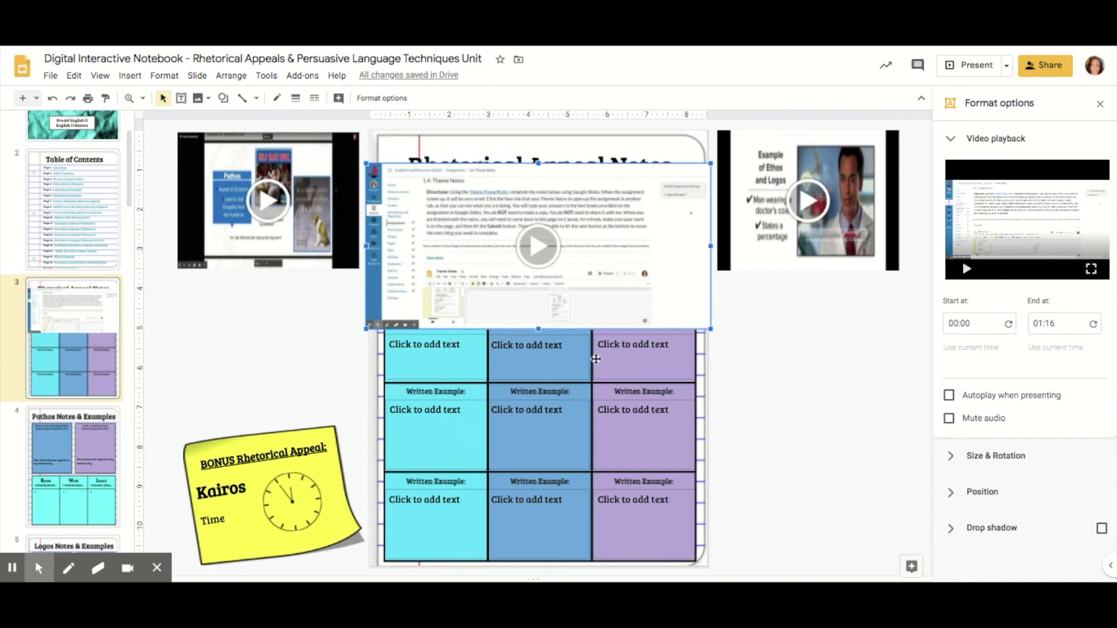
pyautogui.moveTo(538, 330); pyautogui.dragTo(538, 357)
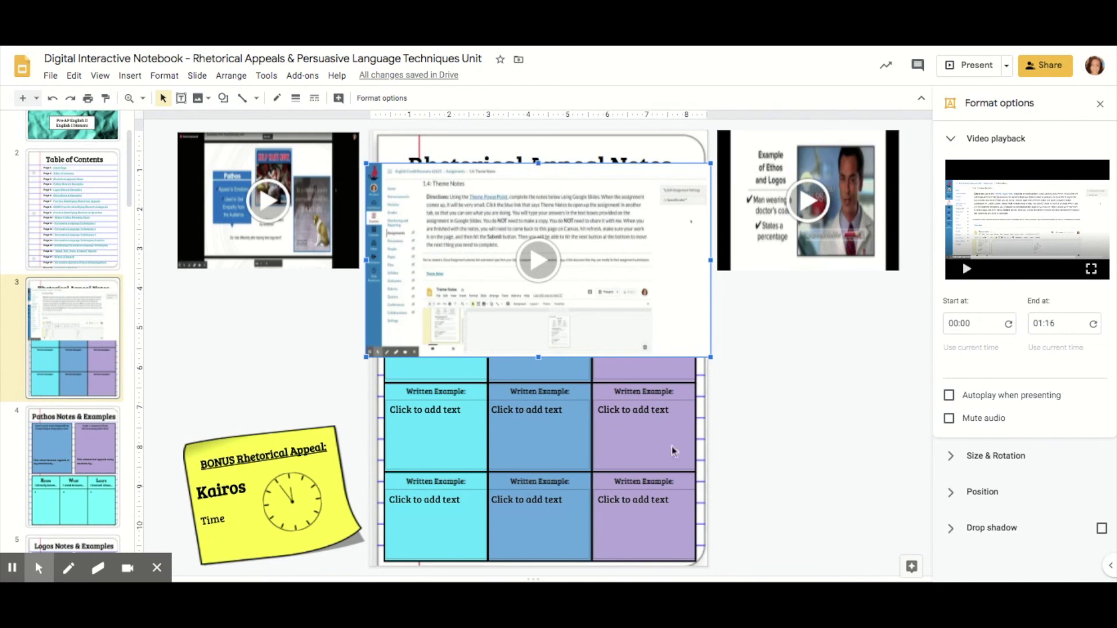
pyautogui.moveTo(711, 358); pyautogui.dragTo(603, 321)
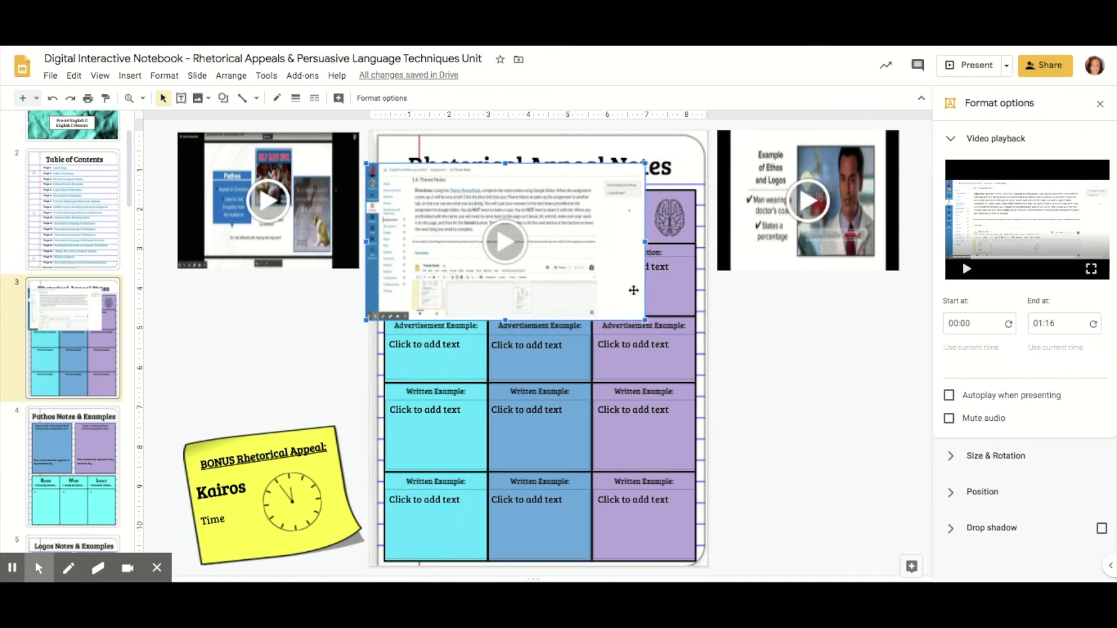
pyautogui.press('Delete')
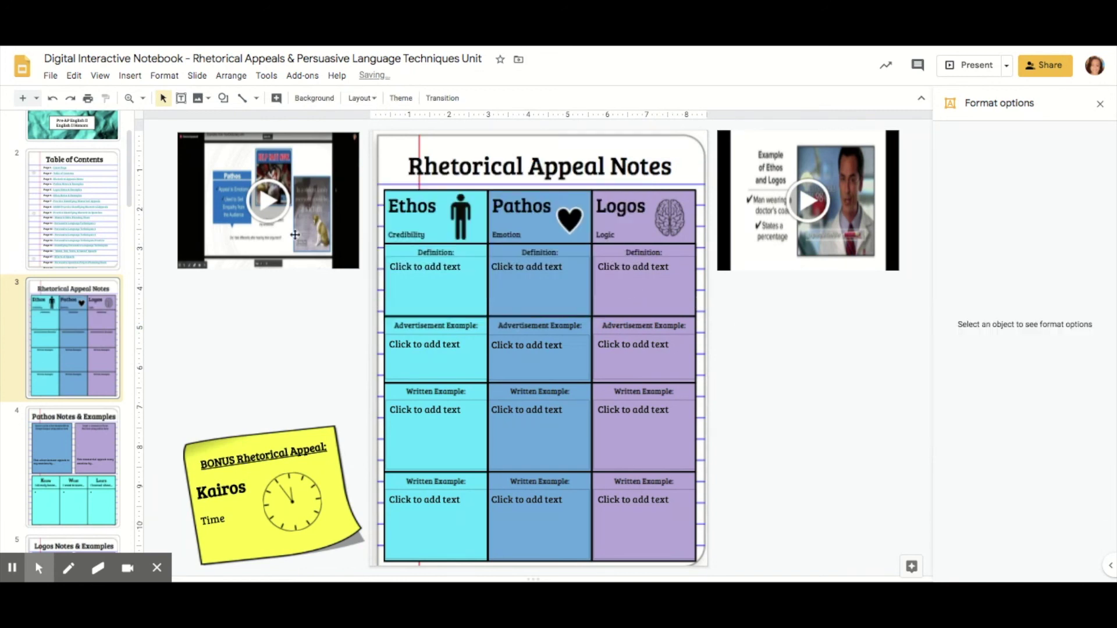
# Close the Format options panel and go to slide 4, Pathos Notes & Examples.
pyautogui.click(1099, 104)
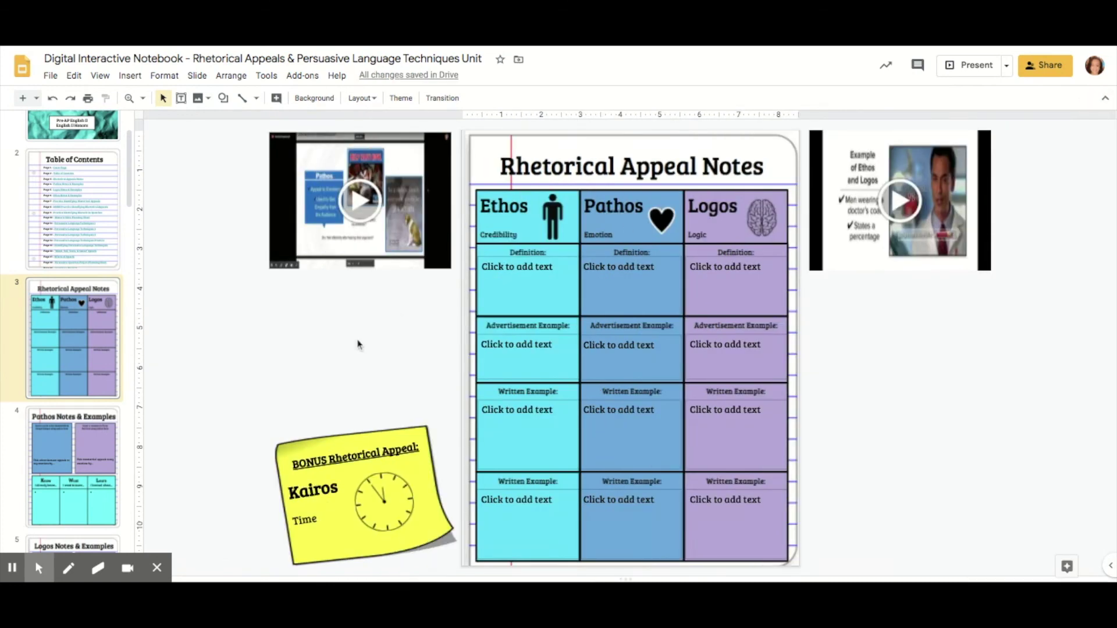
pyautogui.scroll(-3, 31, 420)
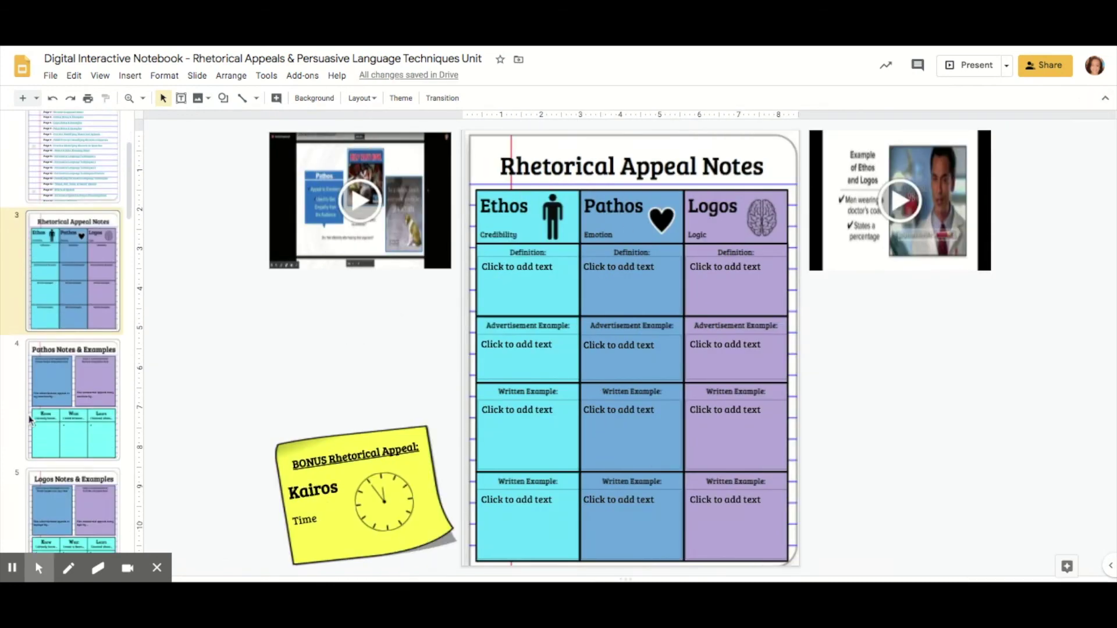
pyautogui.click(65, 384)
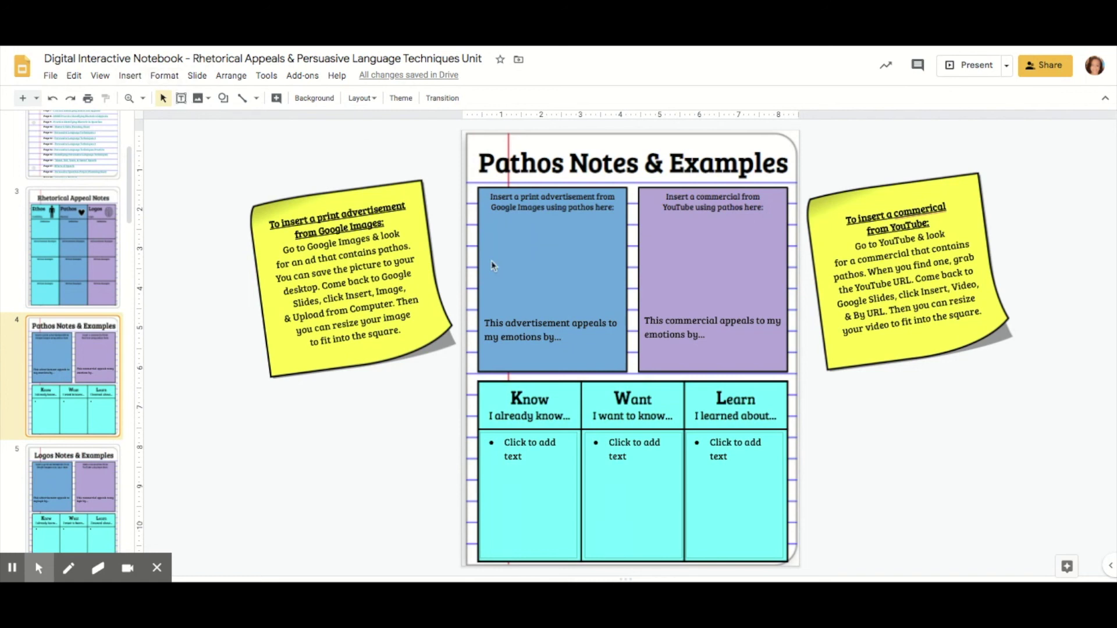
# Search the web for a 'pathos ad' image and insert the first poster result.
pyautogui.click(130, 76)
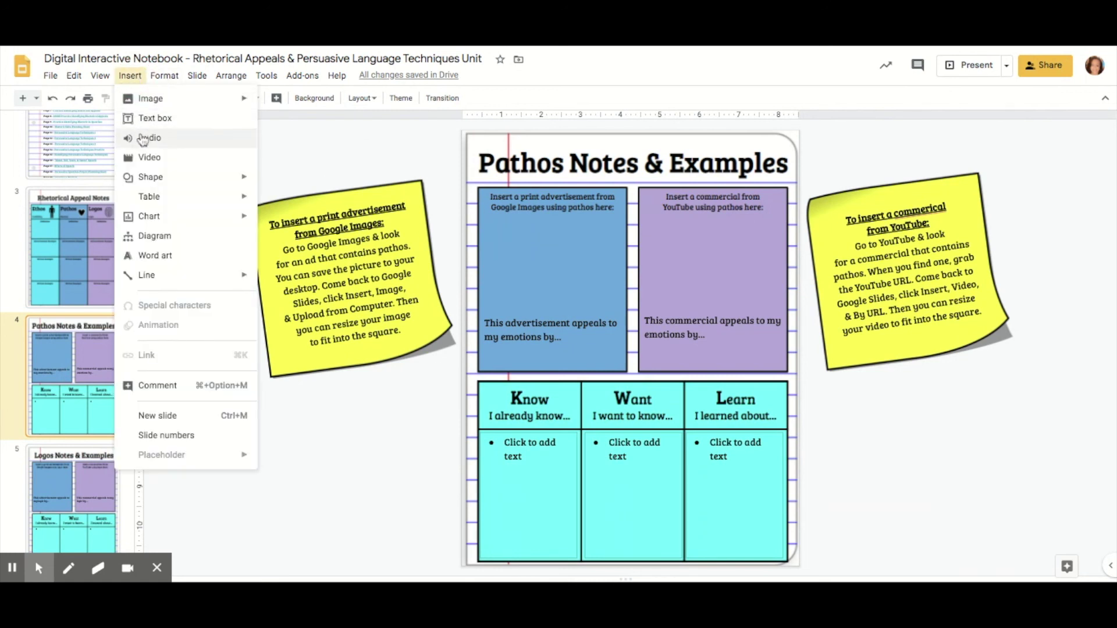
pyautogui.moveTo(200, 97)
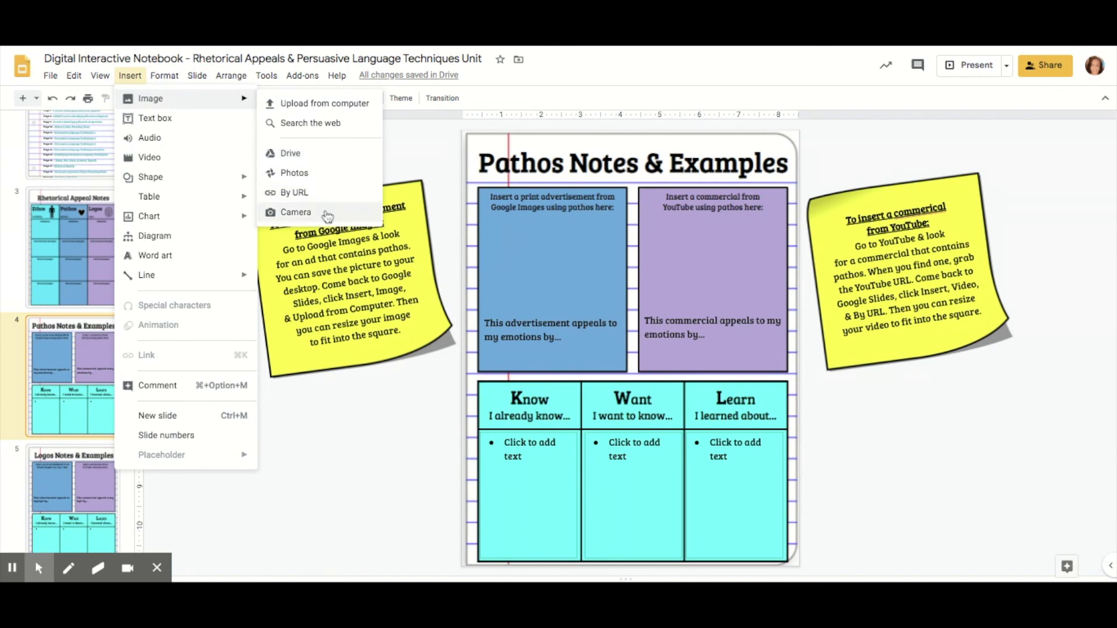
pyautogui.click(349, 124)
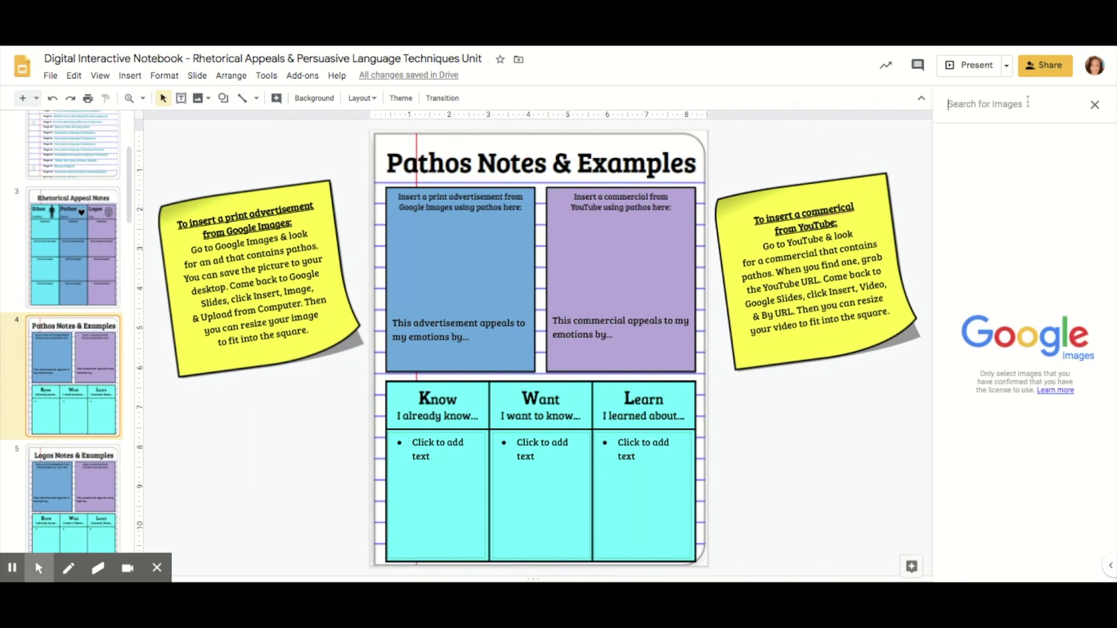
pyautogui.write('pathos ad')
pyautogui.press('Return')
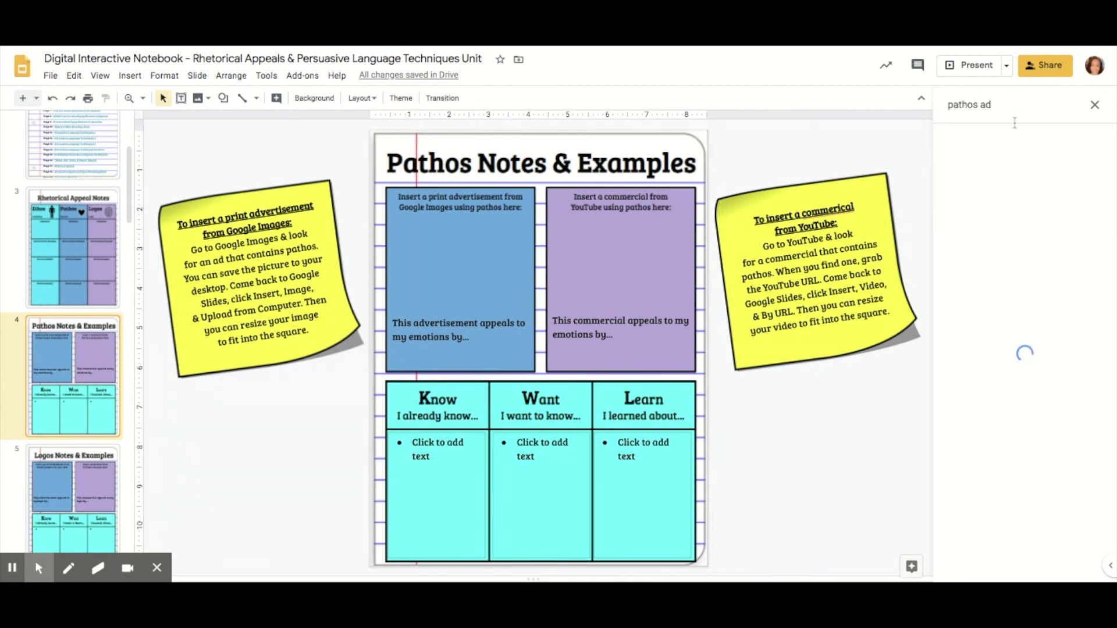
pyautogui.scroll(1, 1011, 295)
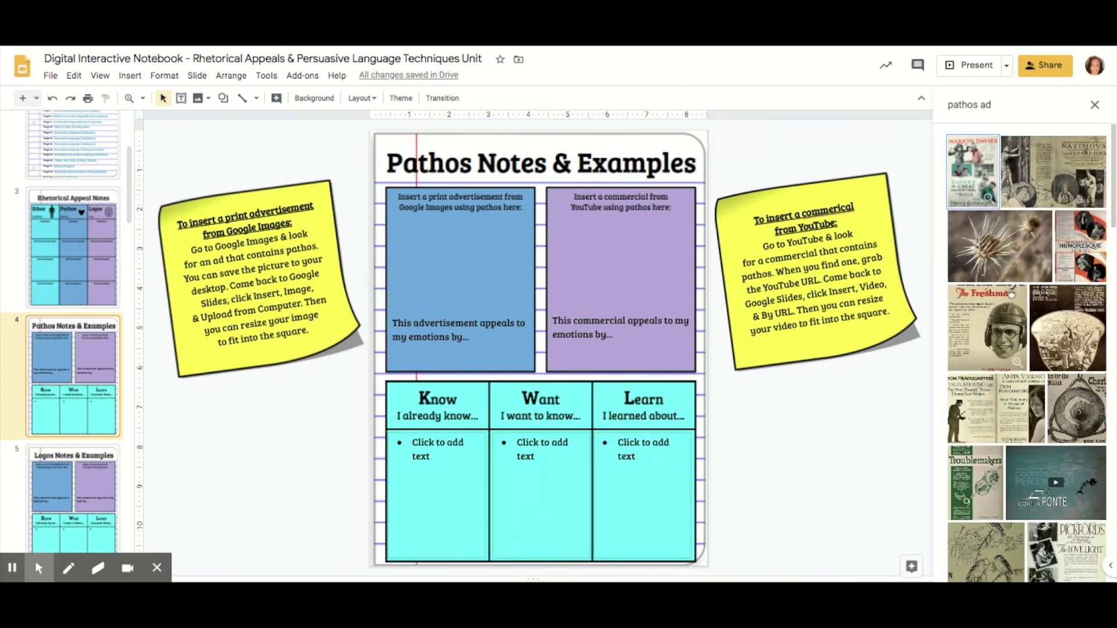
pyautogui.click(982, 175)
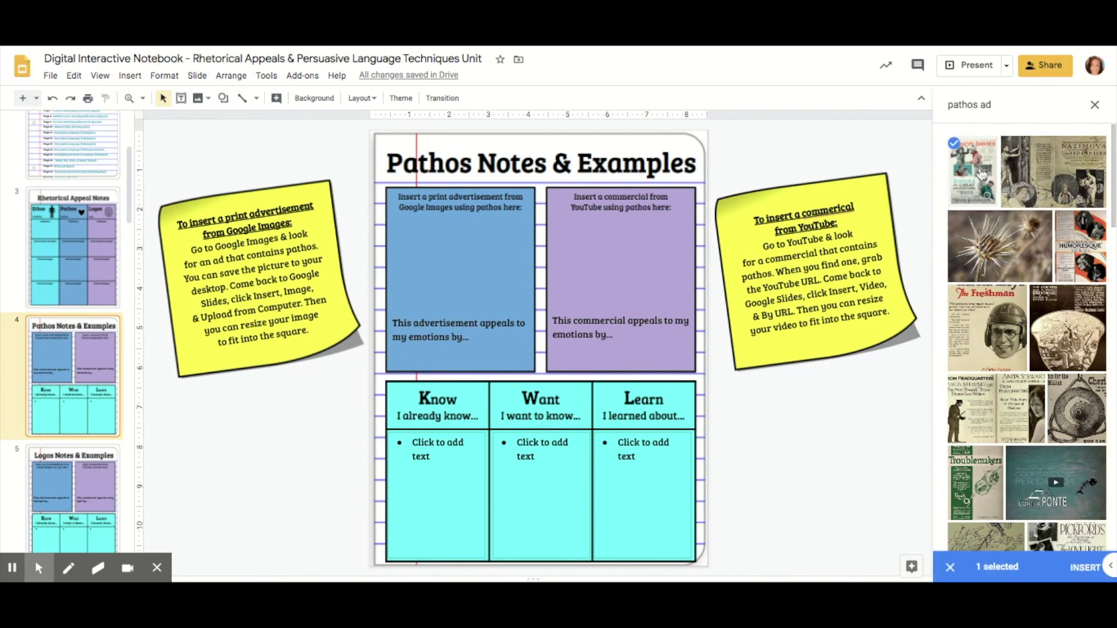
pyautogui.click(1083, 567)
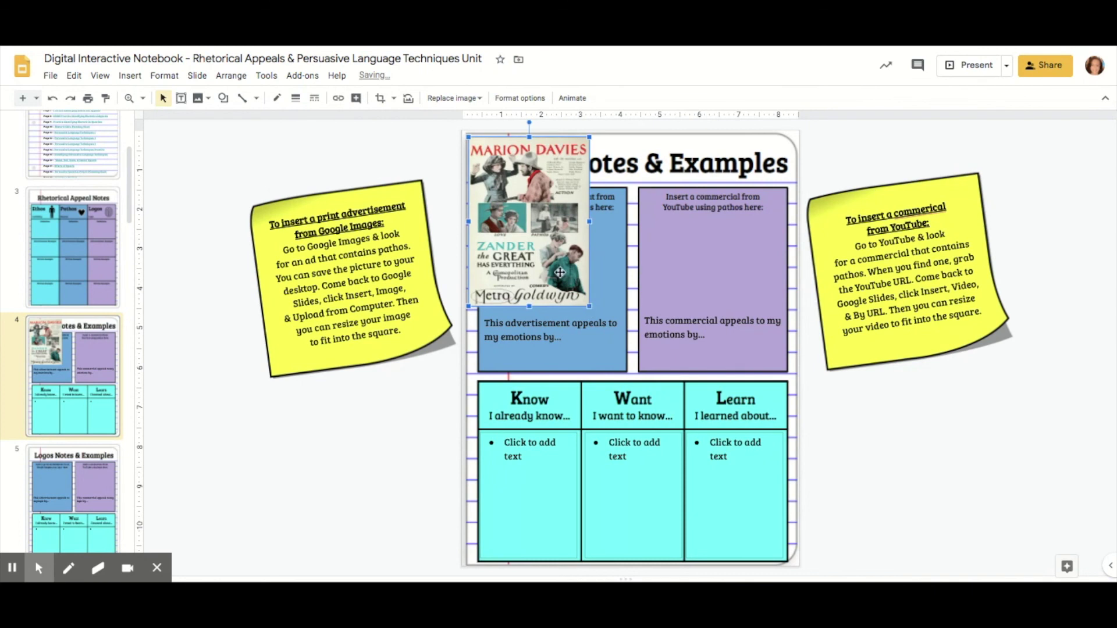
# Fit the Zander the Great poster into the blue advertisement box, then delete it.
pyautogui.moveTo(559, 274); pyautogui.dragTo(579, 324)
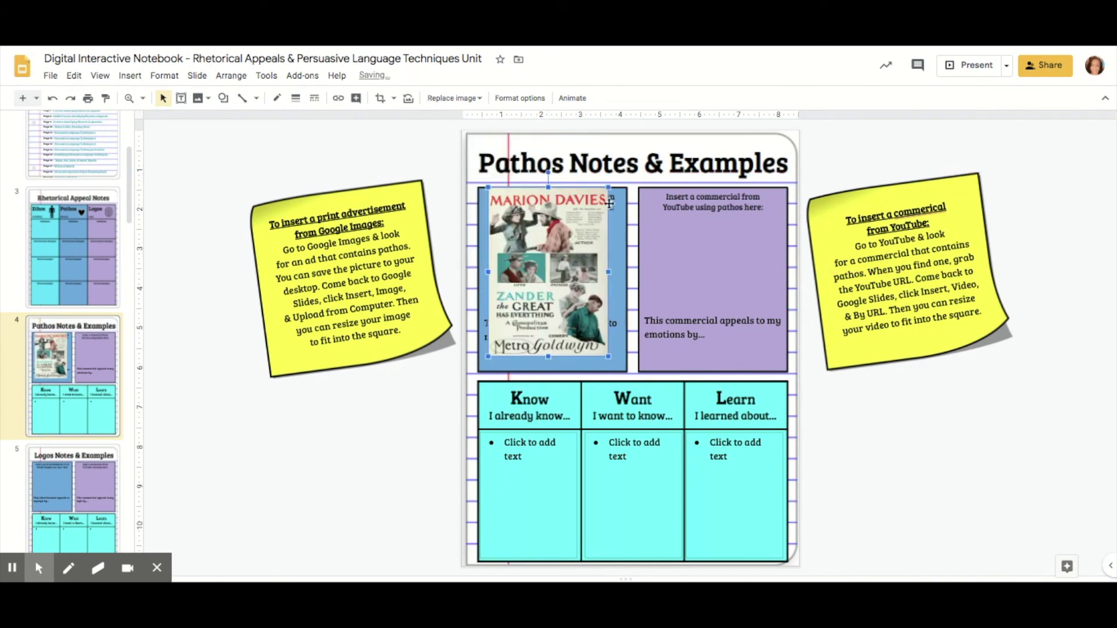
pyautogui.moveTo(610, 188); pyautogui.dragTo(560, 257)
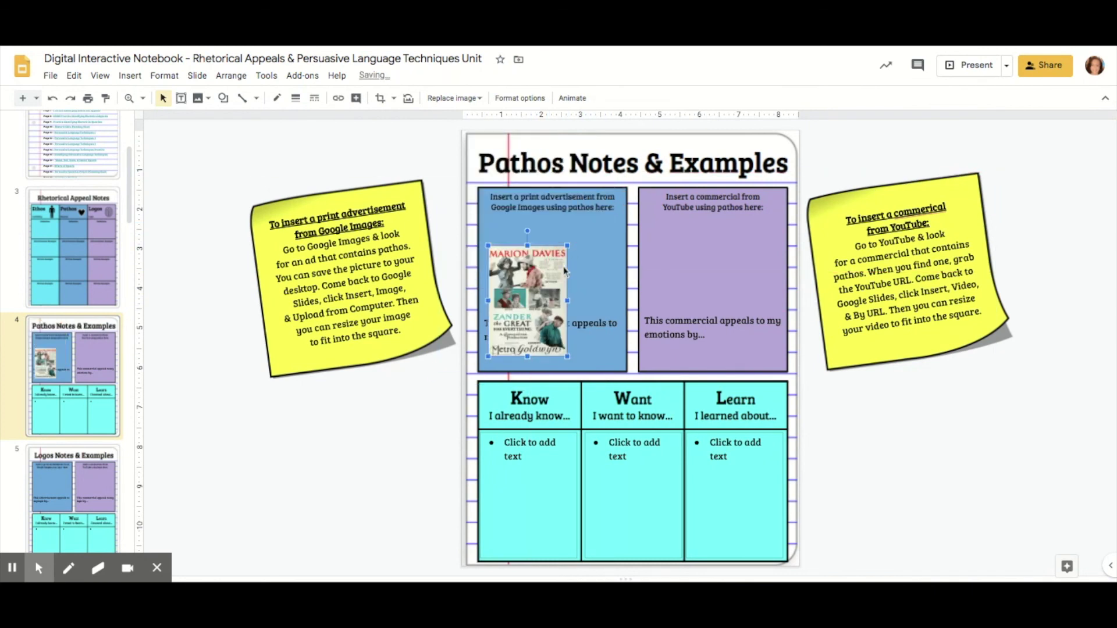
pyautogui.moveTo(522, 326); pyautogui.dragTo(544, 298)
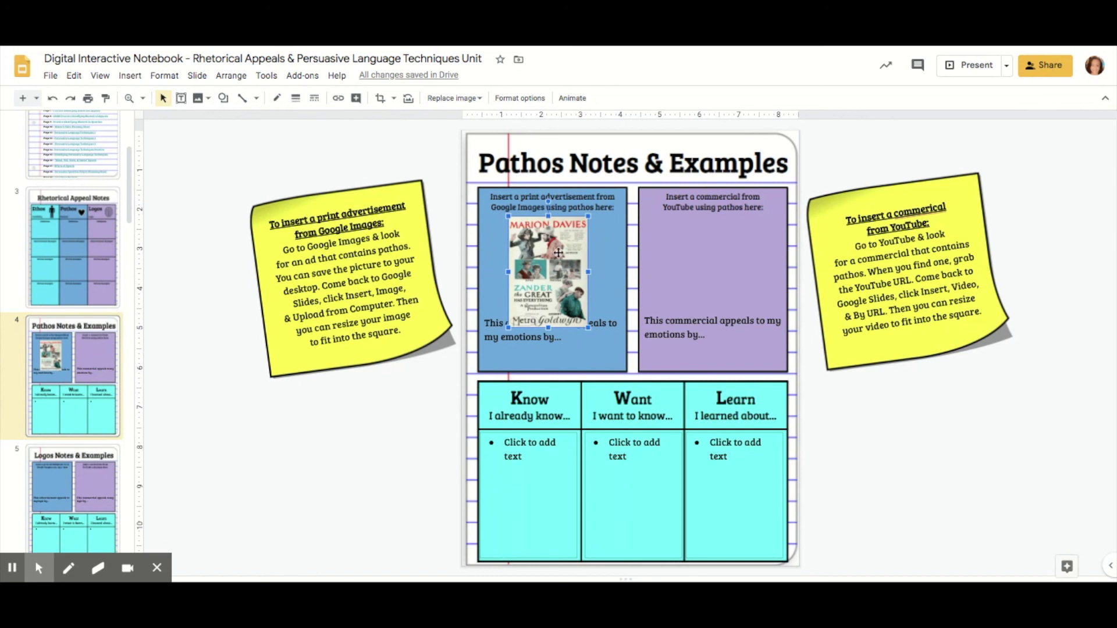
pyautogui.press('Delete')
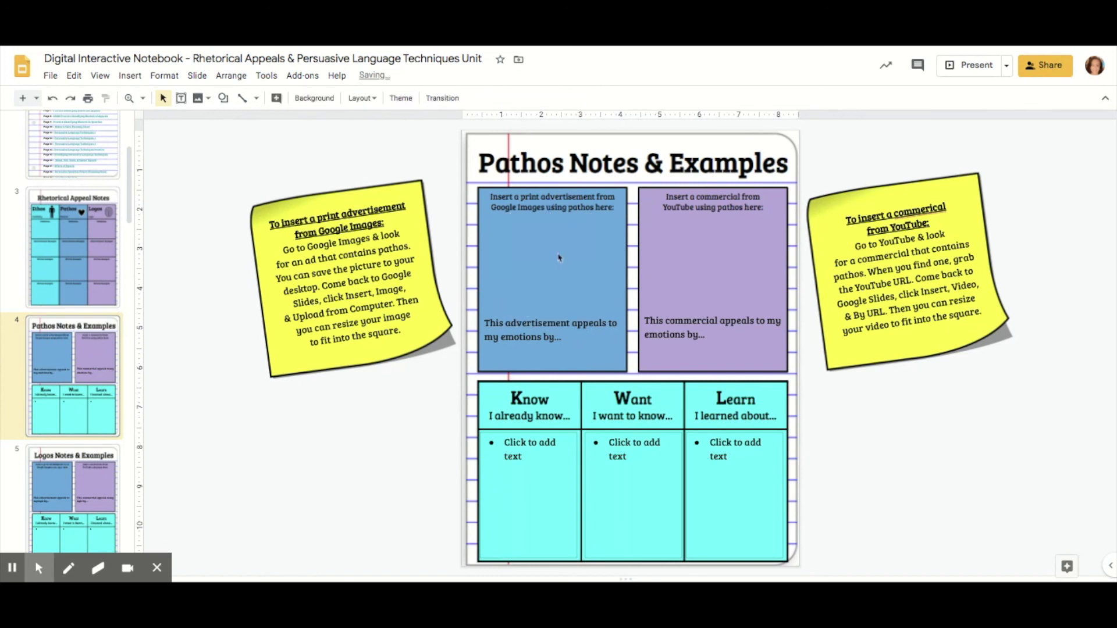
# Return to slide 3, 'Rhetorical Appeal Notes', and view the left video's border weight options without changing them.
pyautogui.click(84, 296)
pyautogui.click(407, 182)
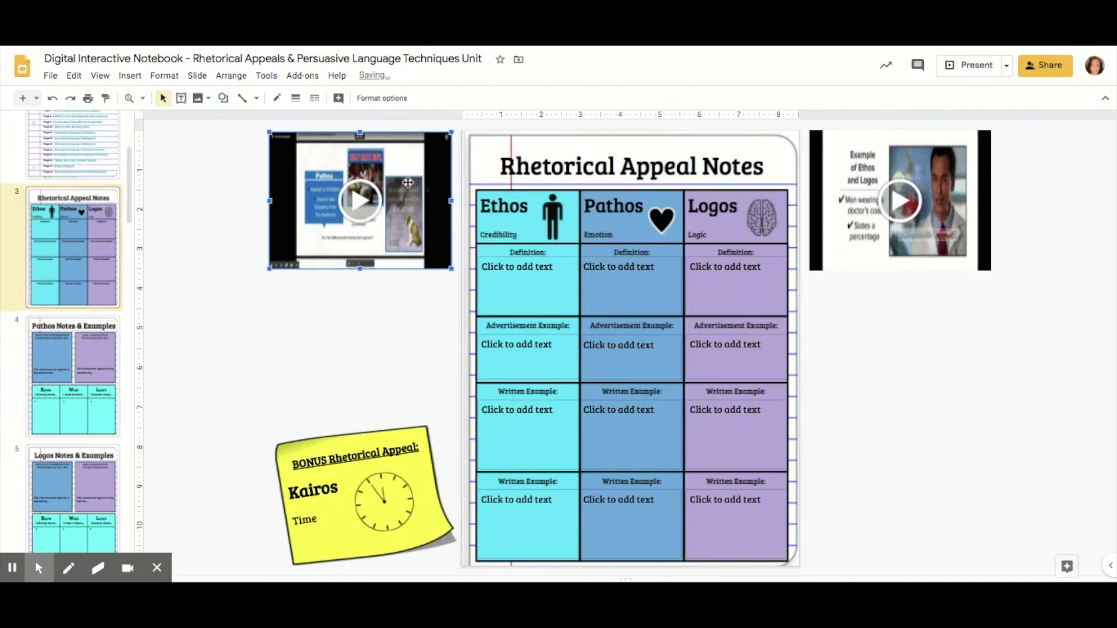
pyautogui.click(296, 99)
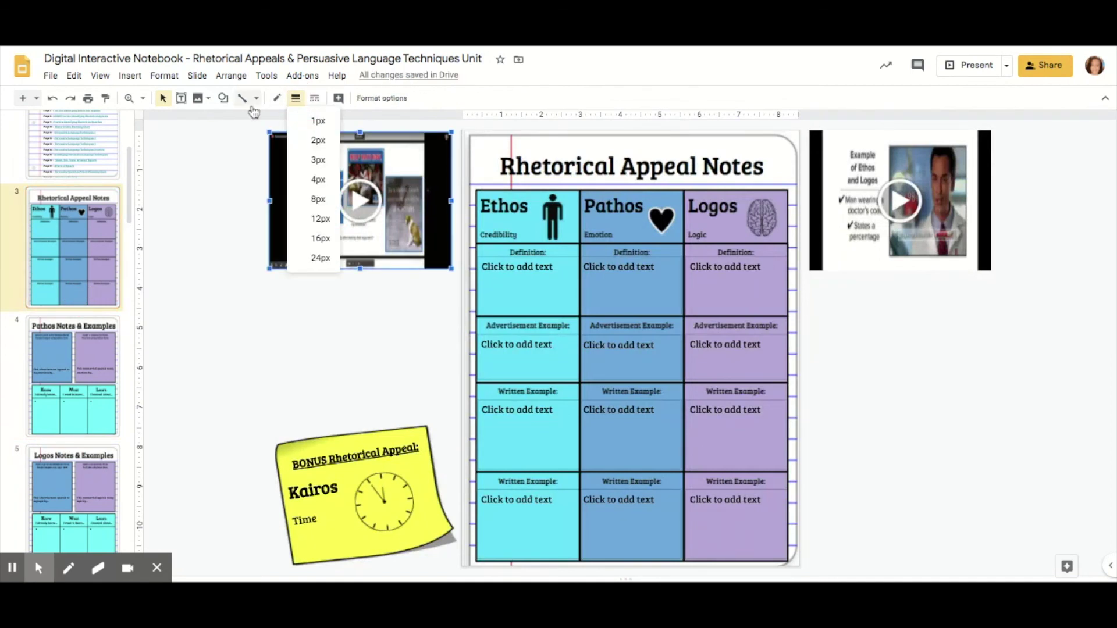
pyautogui.click(195, 210)
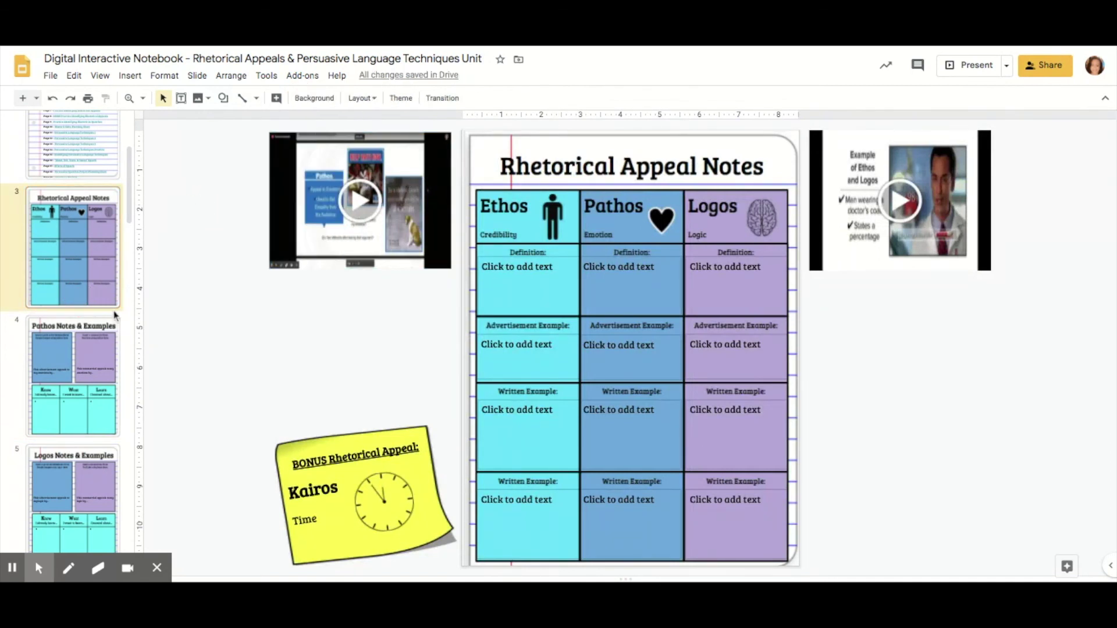
pyautogui.scroll(-1, 114, 316)
pyautogui.scroll(2, 114, 316)
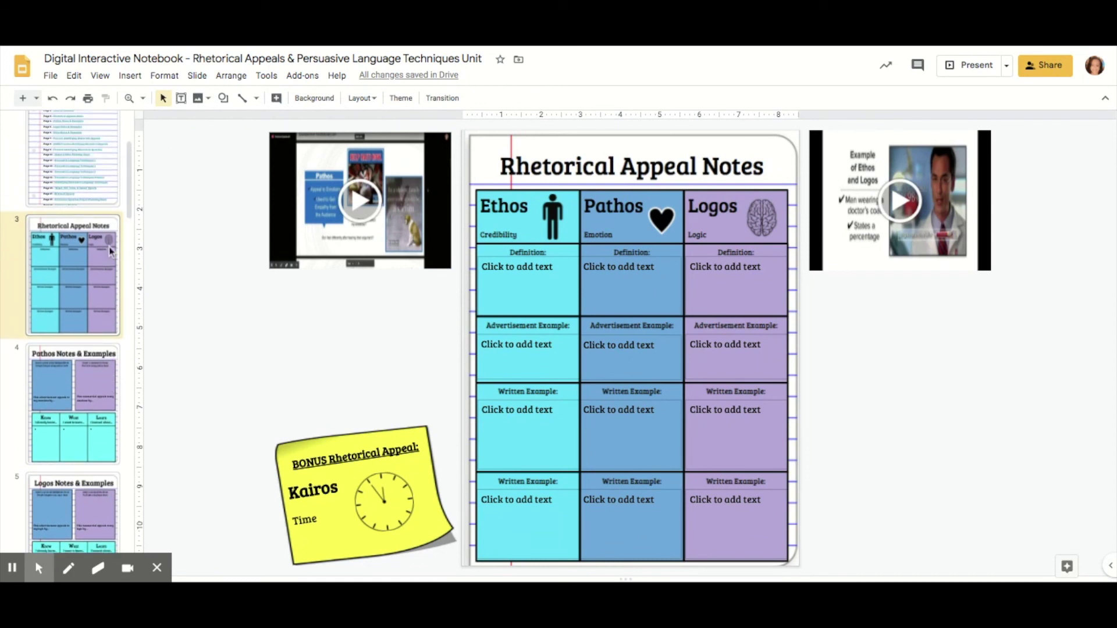
pyautogui.scroll(2, 104, 262)
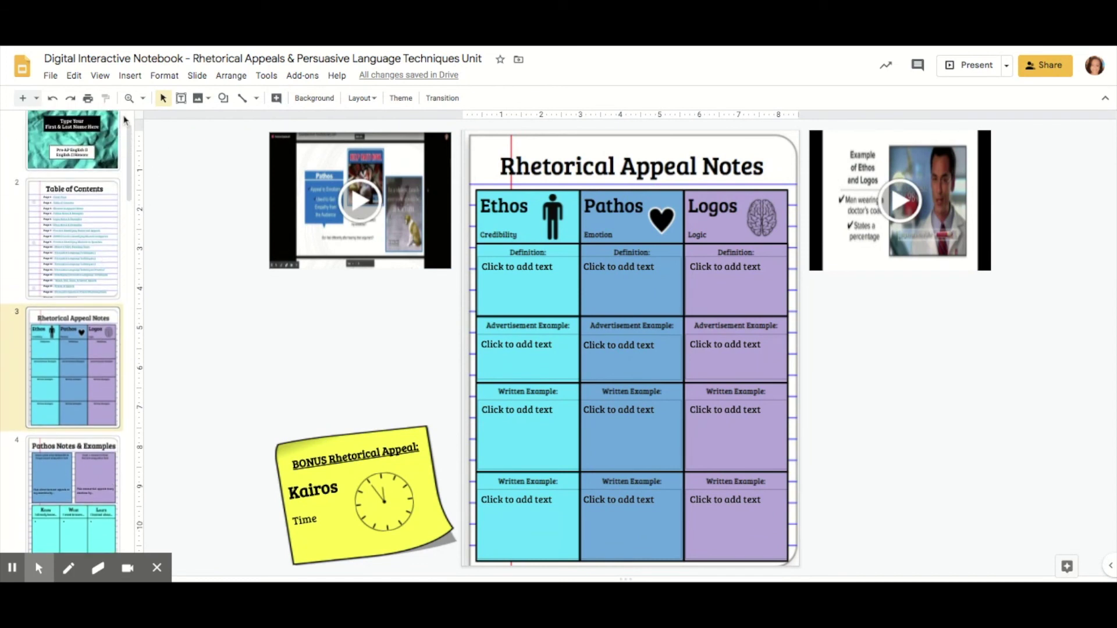
# Start inserting audio, cancel without adding any, and move to slide 4, 'Pathos Notes & Examples'.
pyautogui.click(130, 76)
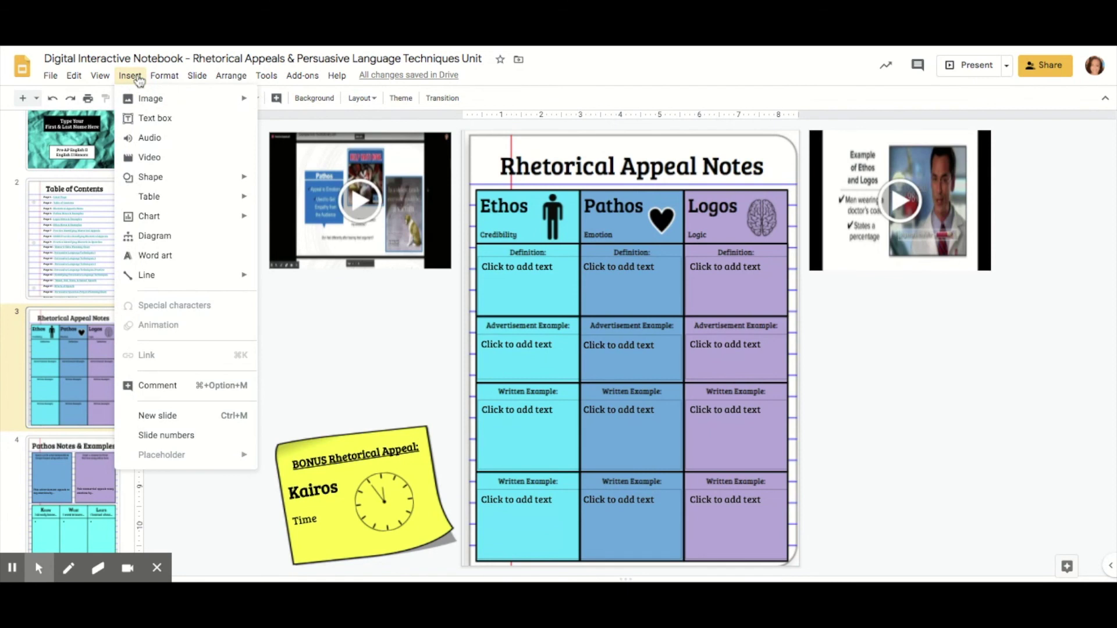
pyautogui.click(174, 139)
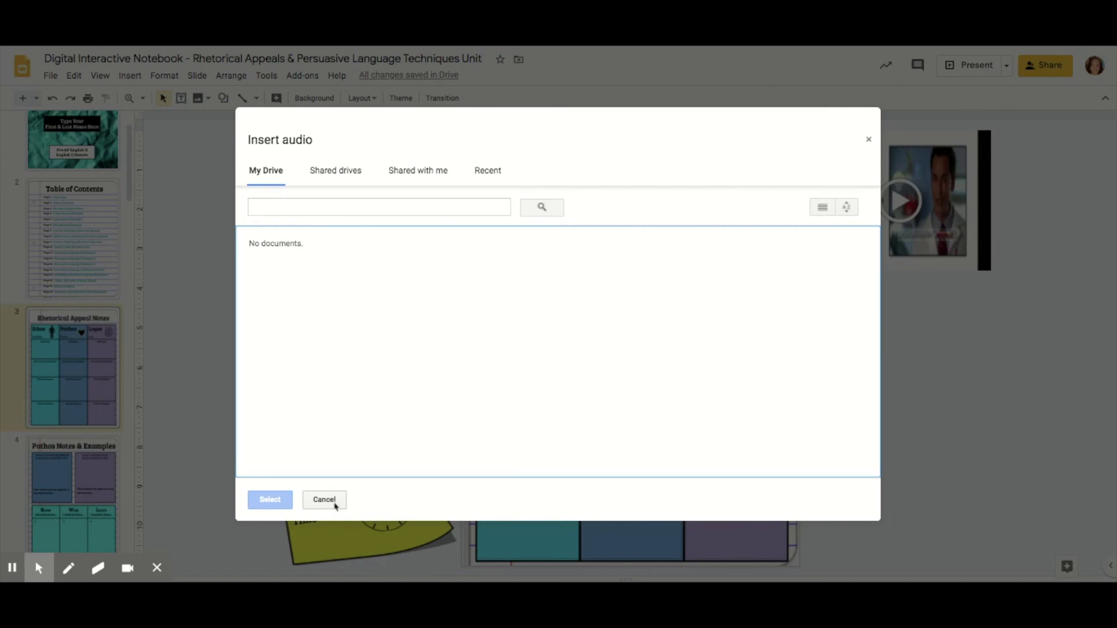
pyautogui.click(334, 502)
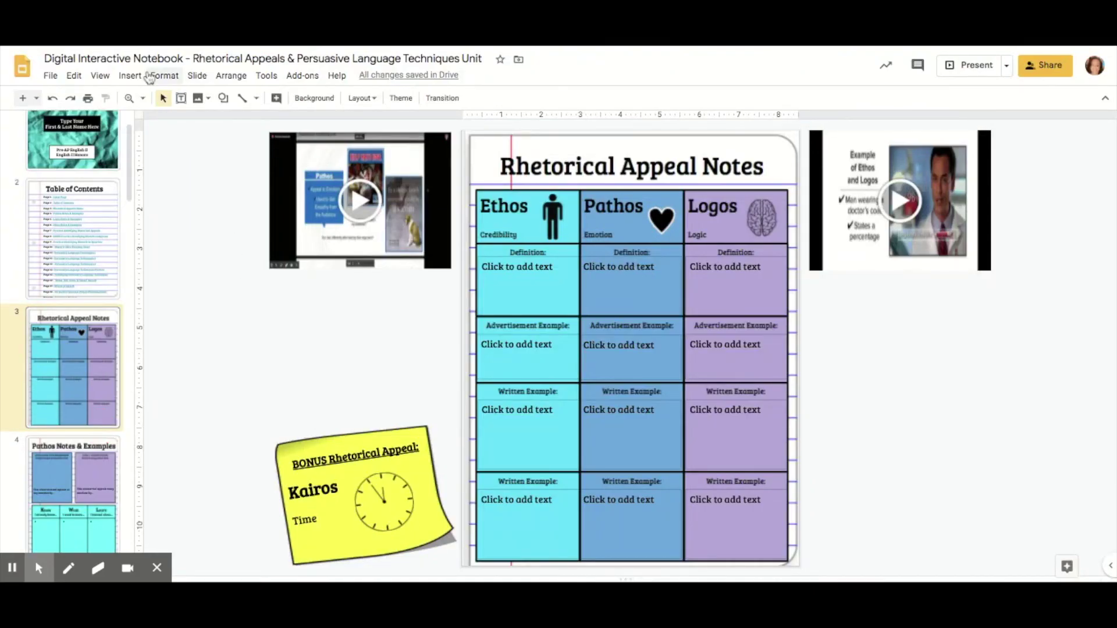
pyautogui.click(132, 77)
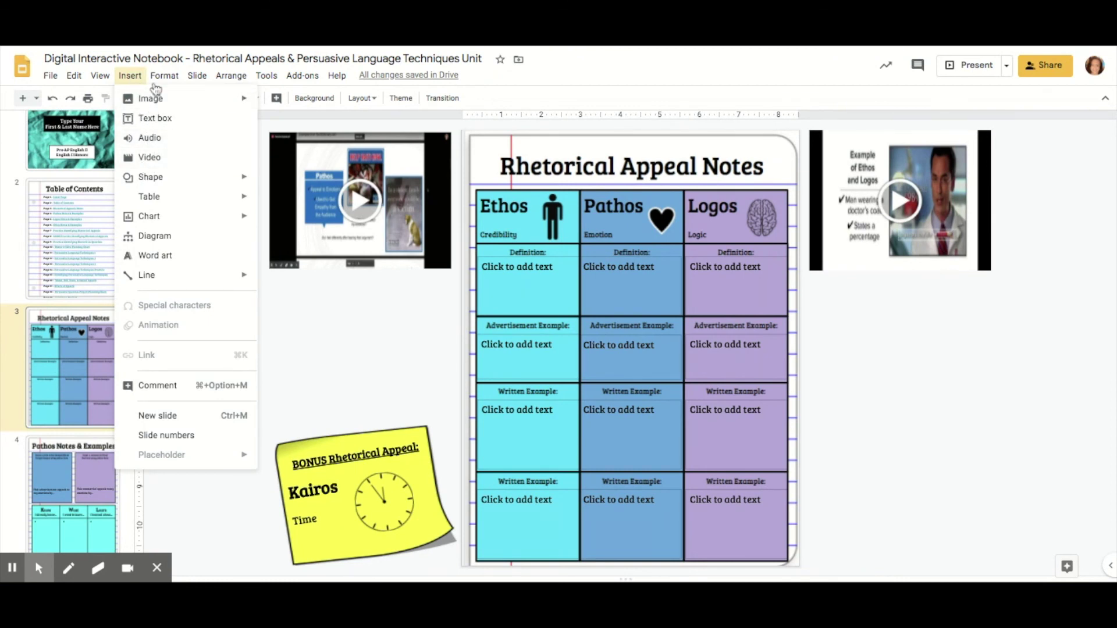
pyautogui.click(229, 394)
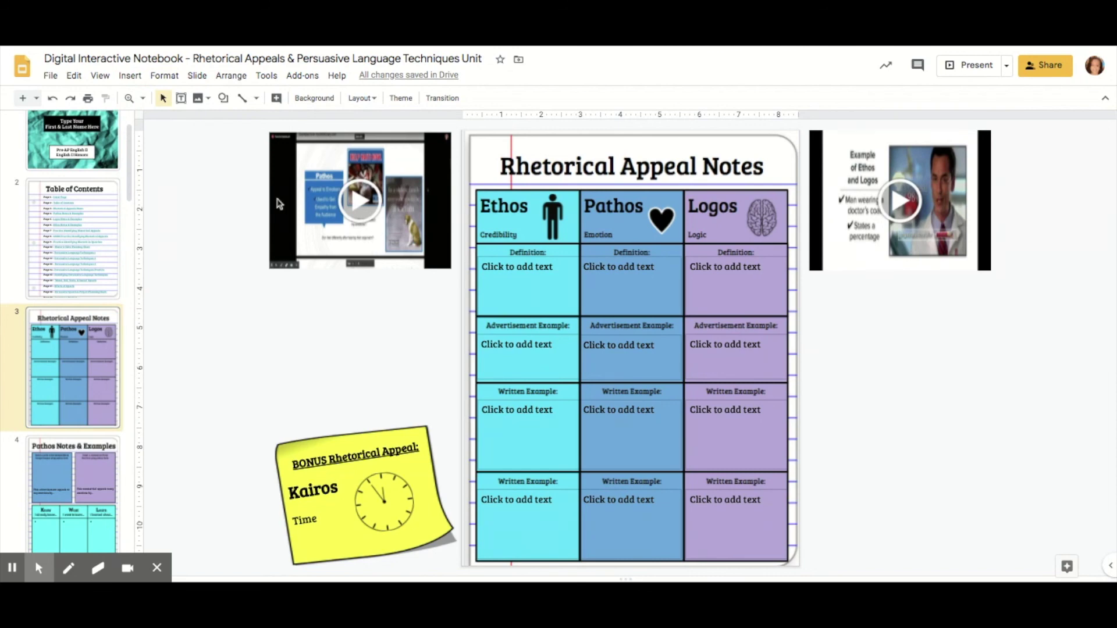
pyautogui.press('Down')
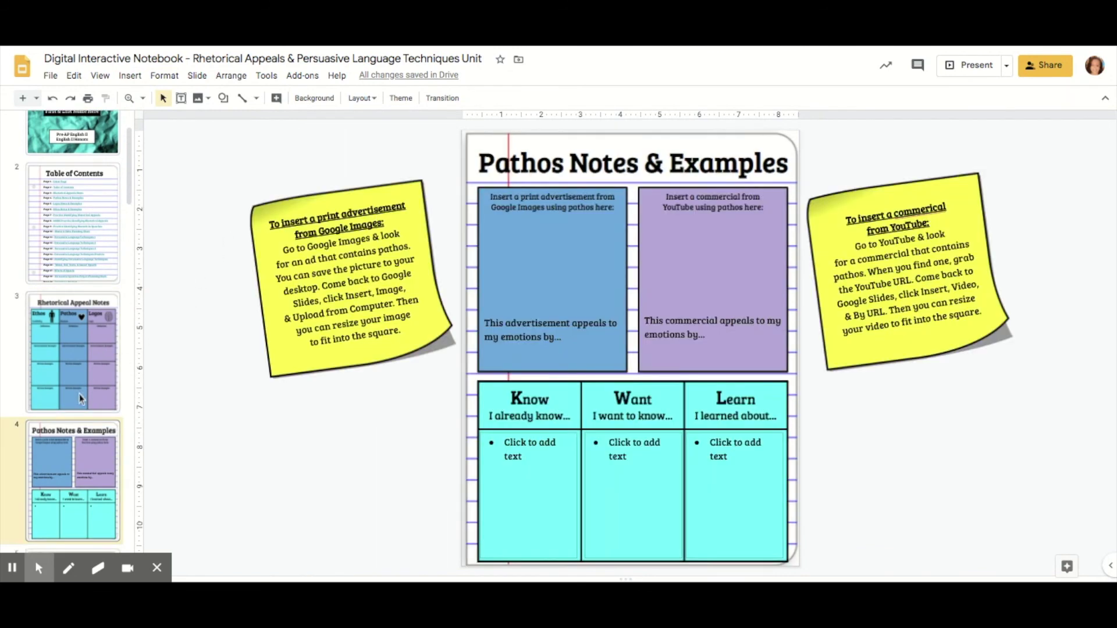
# Scroll the filmstrip and select slide 15, 'Identifying Persuasive Language Techniques'.
pyautogui.scroll(-2, 81, 399)
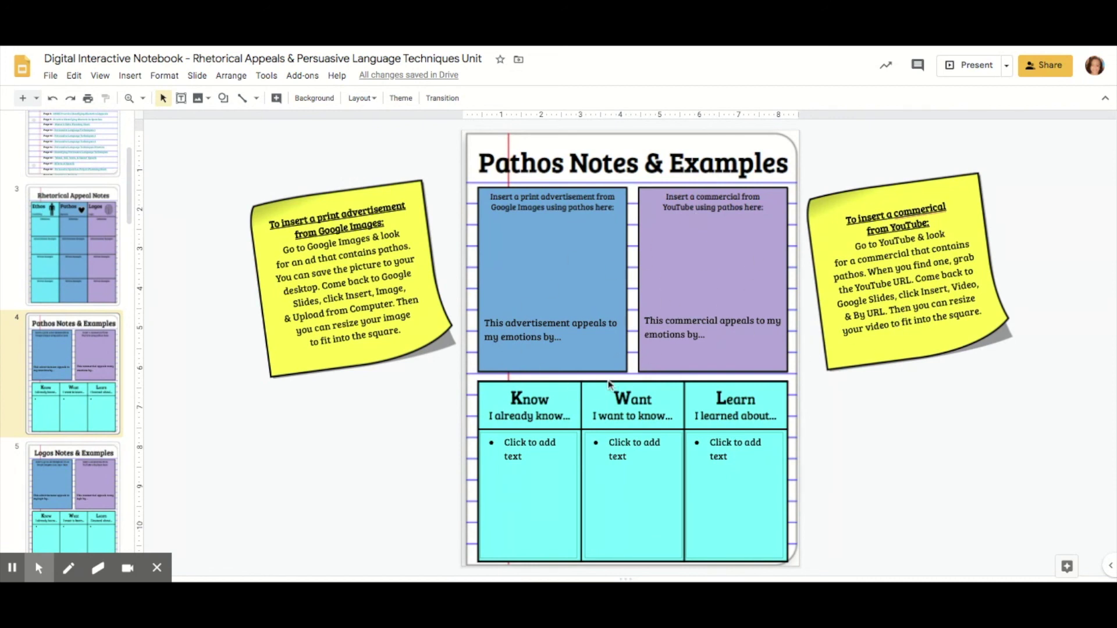
pyautogui.scroll(-9, 63, 433)
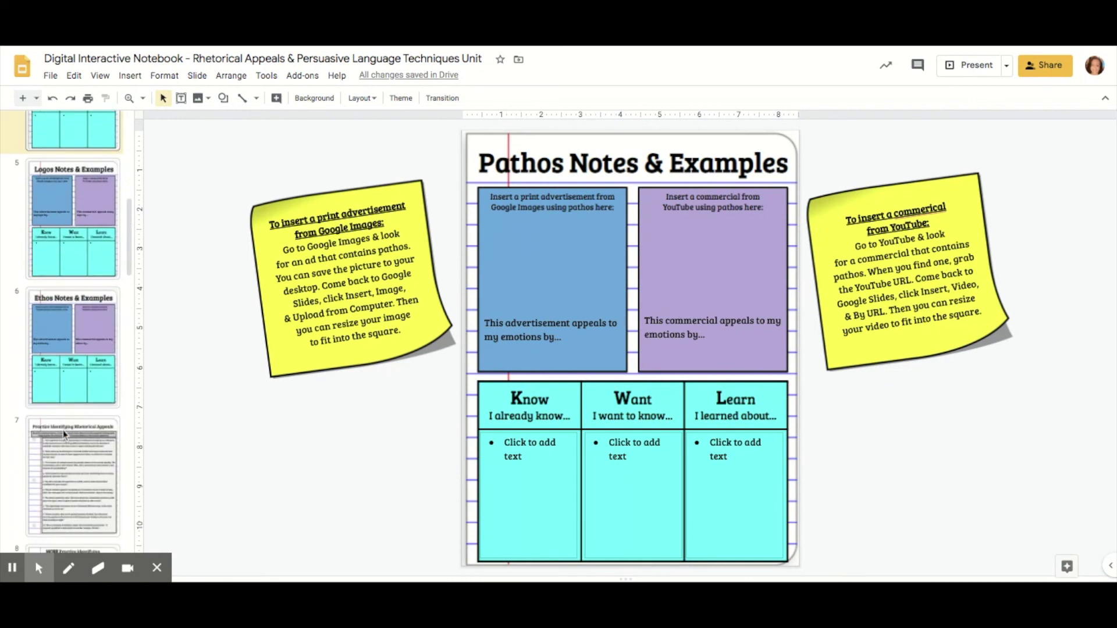
pyautogui.scroll(-12, 64, 434)
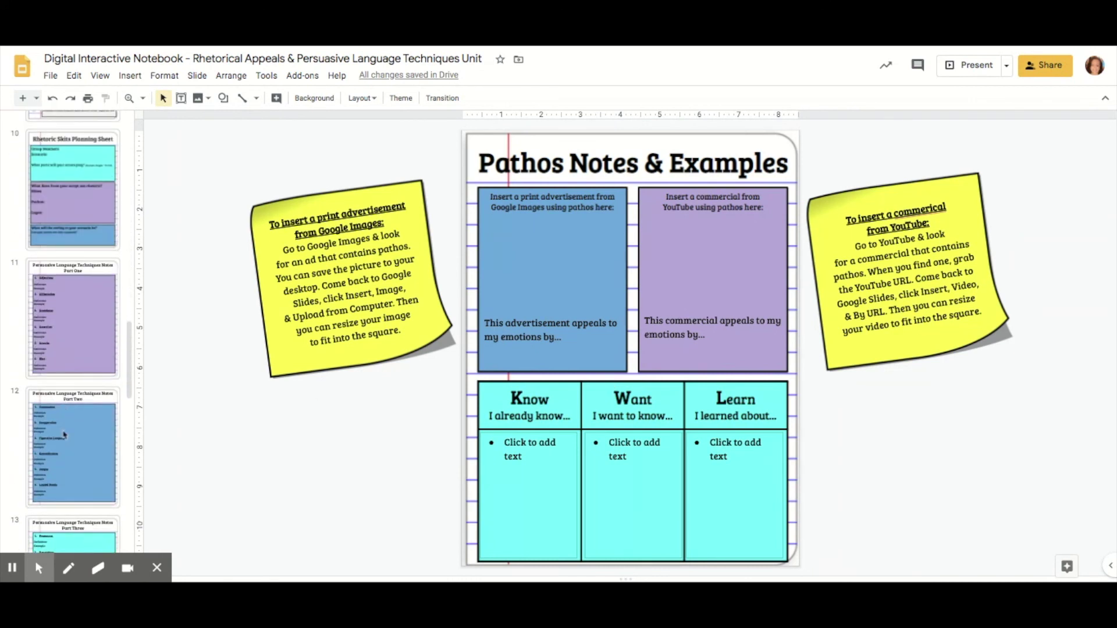
pyautogui.scroll(-2, 63, 435)
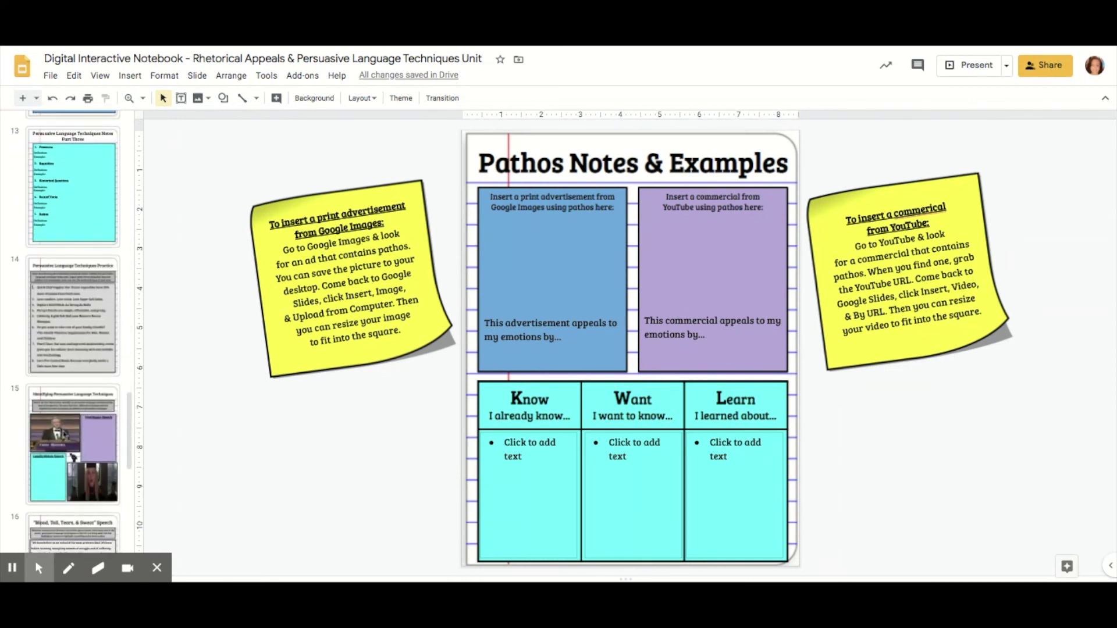
pyautogui.click(64, 434)
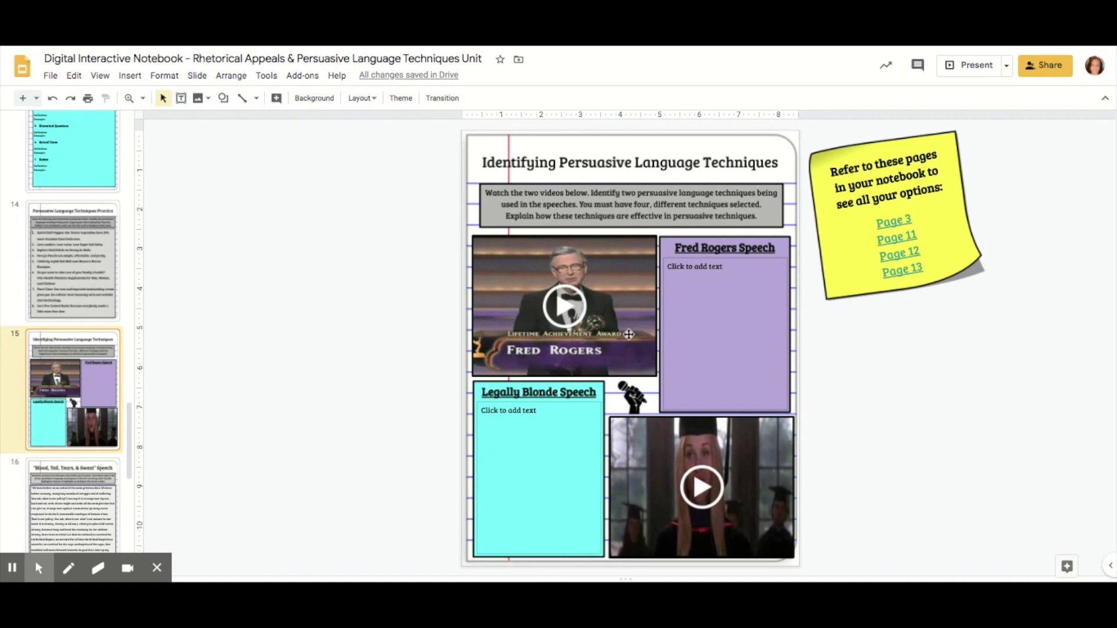
# Play the Fred Rogers video briefly in the editor, then pause it.
pyautogui.click(563, 305)
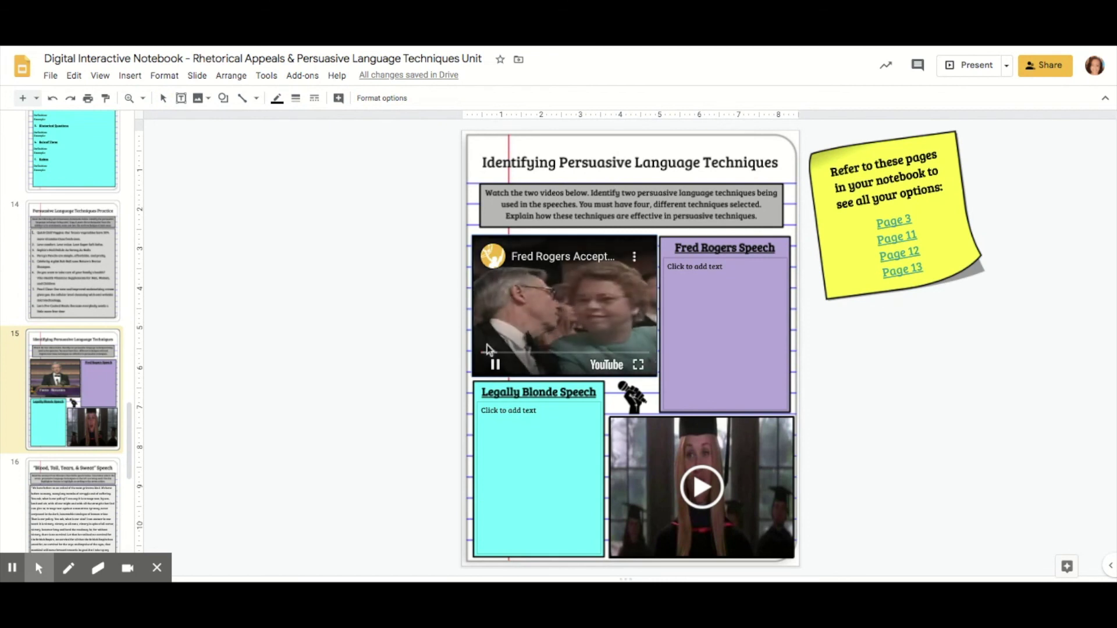
pyautogui.click(494, 363)
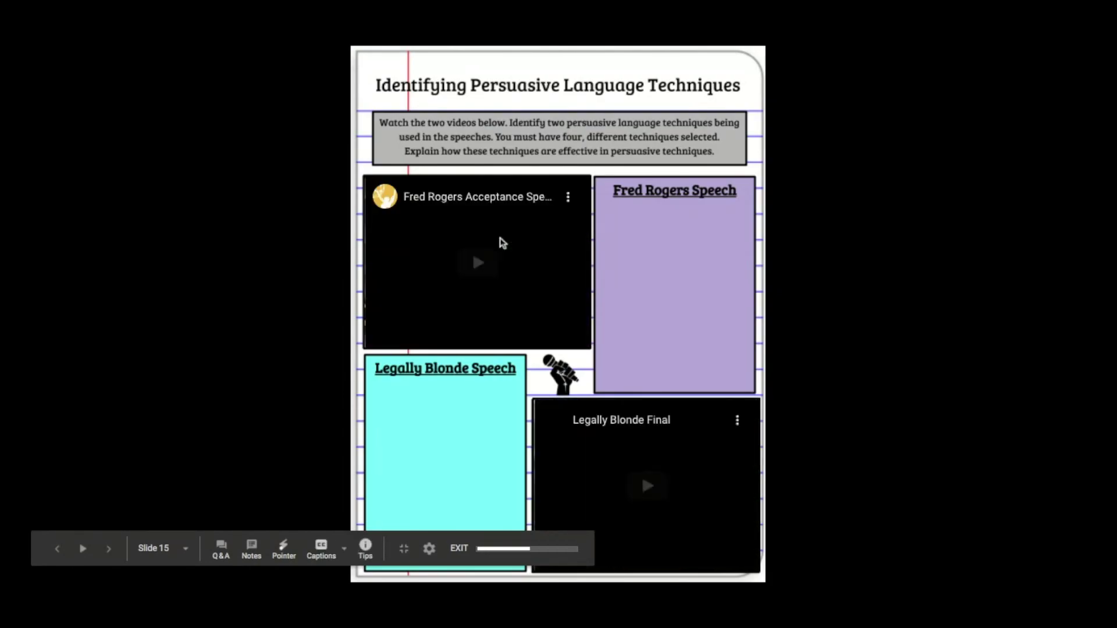
# Play and pause the Fred Rogers video in the slideshow, then exit back to the editor.
pyautogui.click(488, 249)
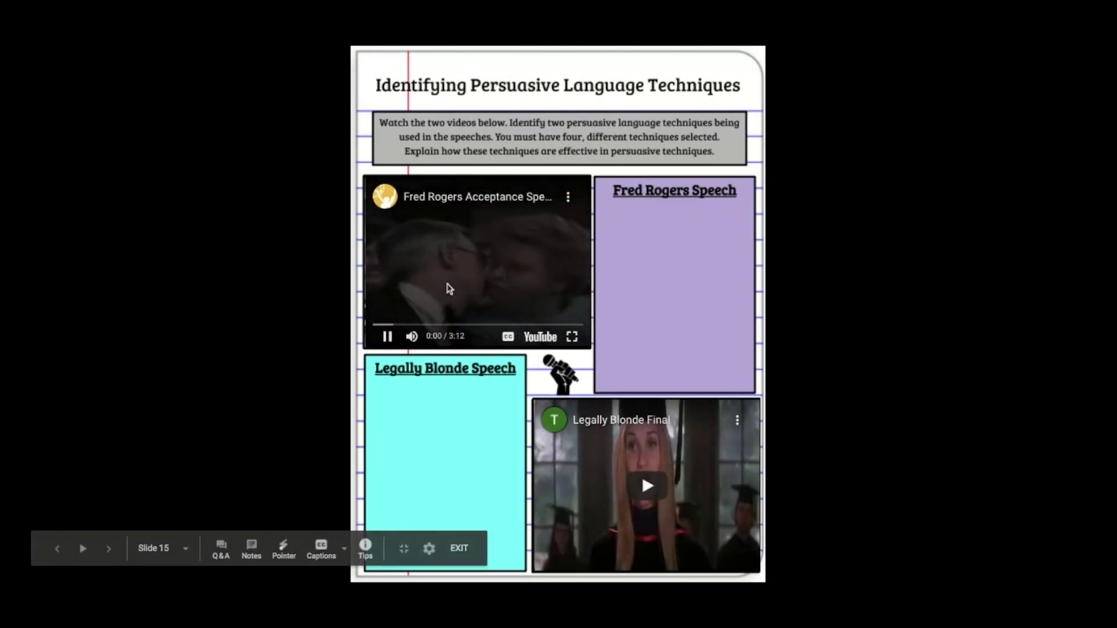
pyautogui.click(387, 337)
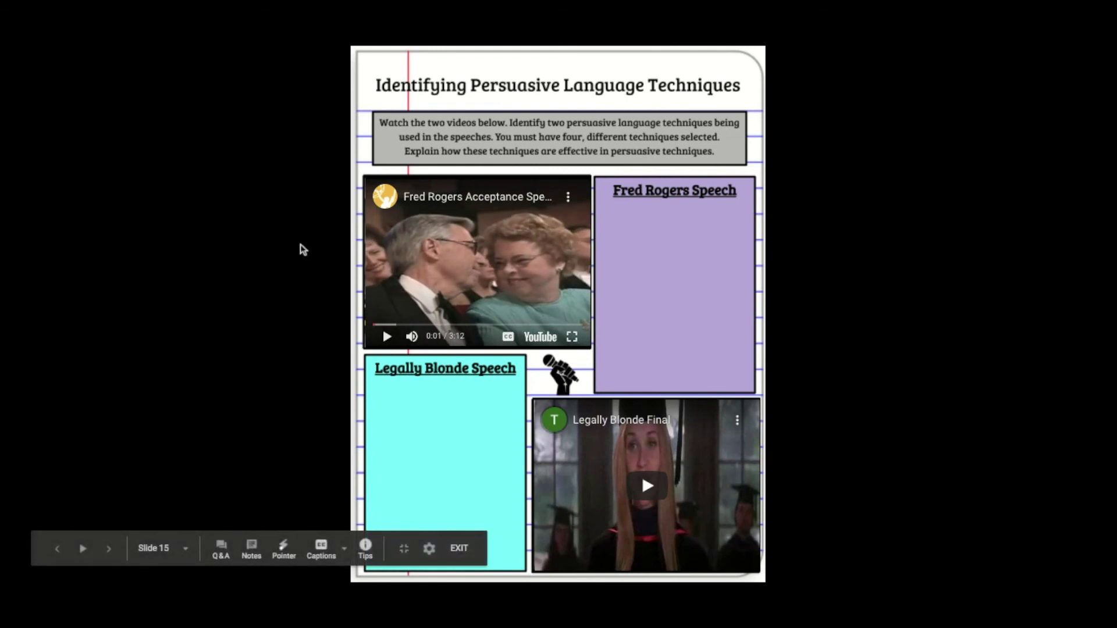
pyautogui.press('Escape')
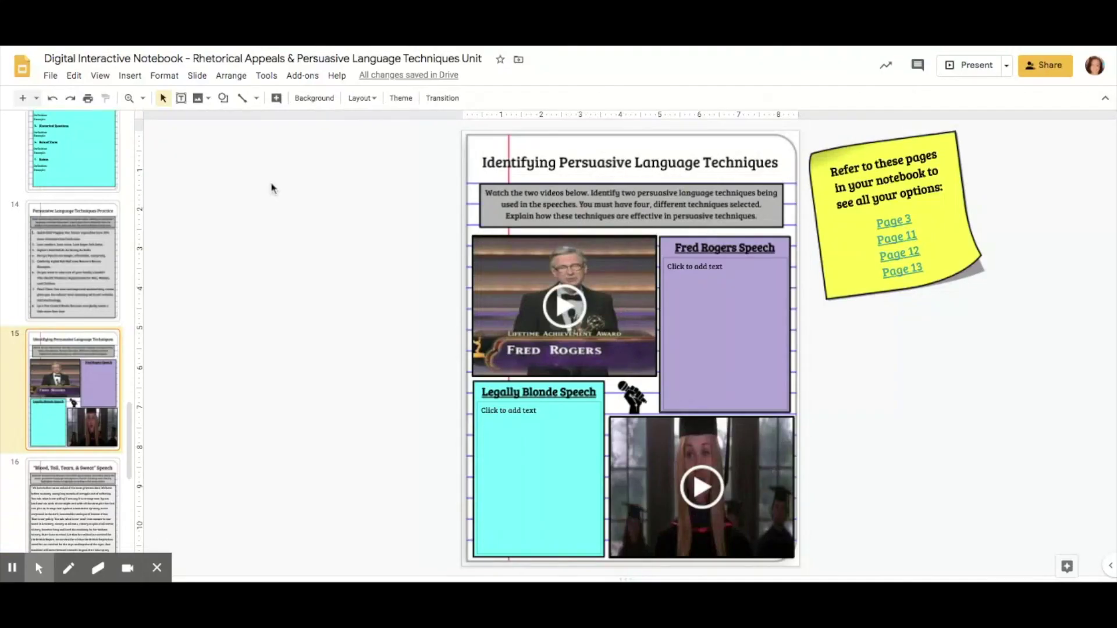